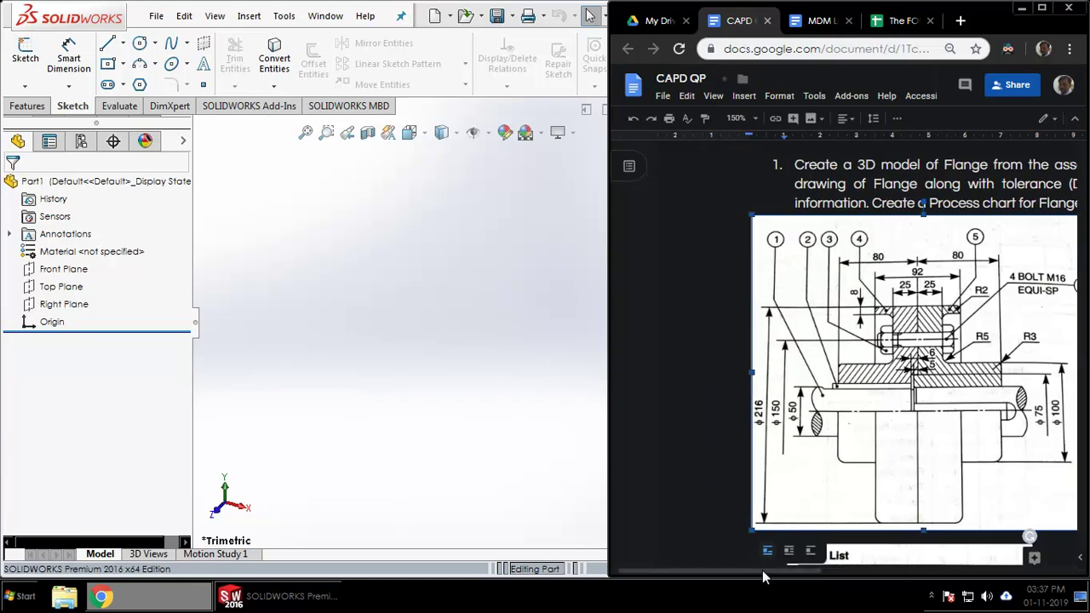
- In SOLIDWORKS, start a sketch on the Front Plane and draw a vertical line directly above the origin
drag(762, 570, 780, 567)
click(432, 317)
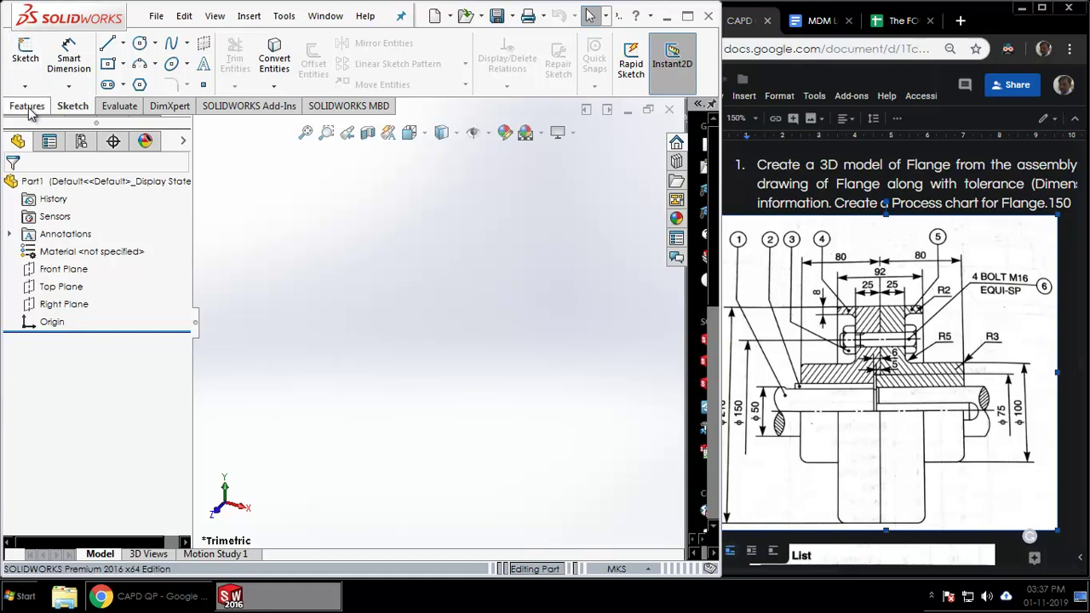
click(25, 53)
click(315, 207)
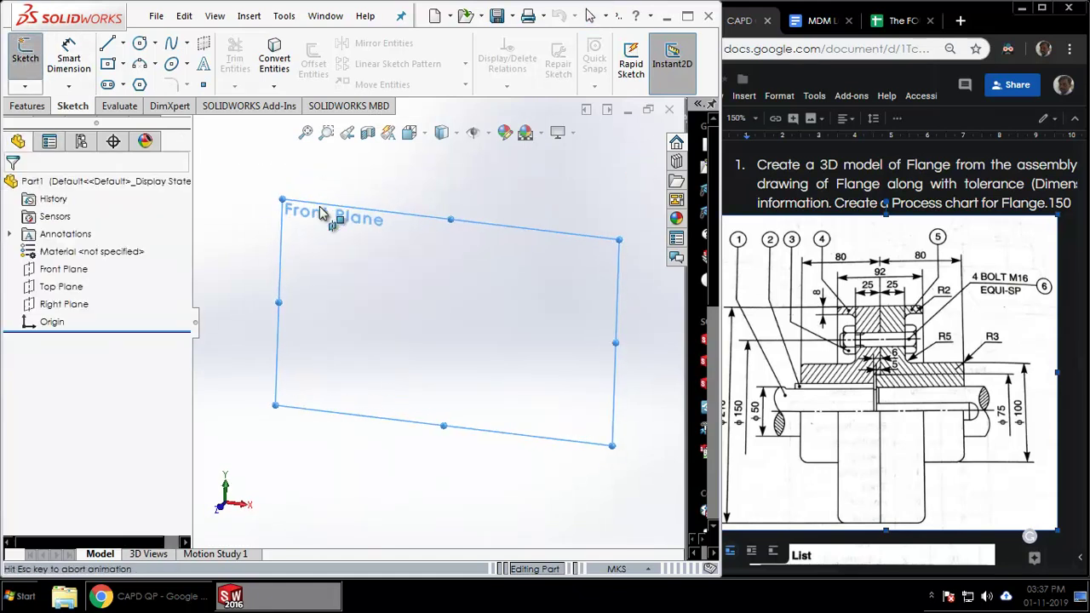
click(108, 44)
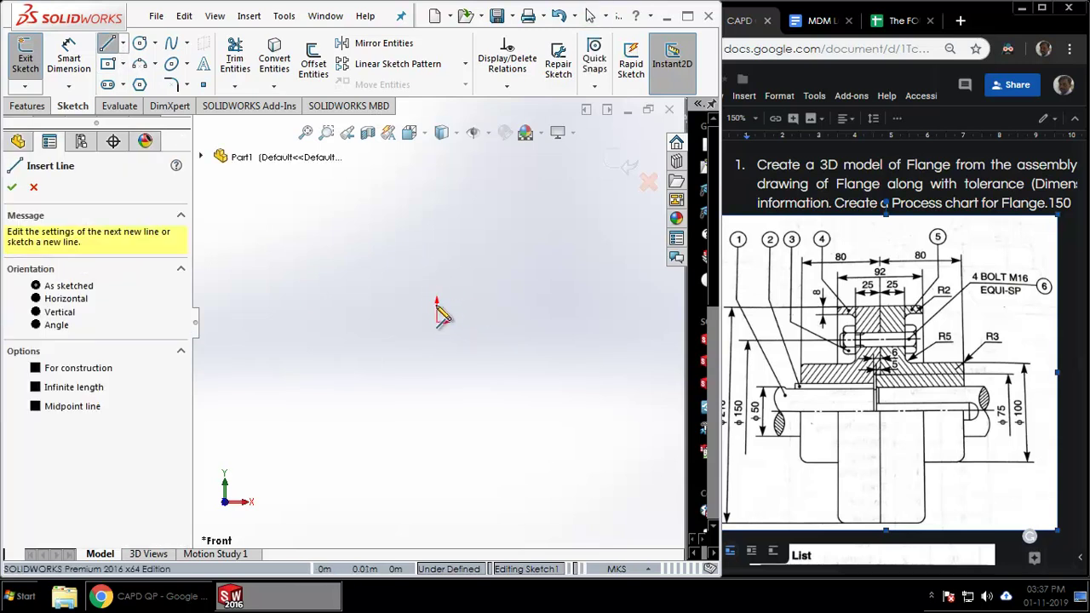
click(437, 264)
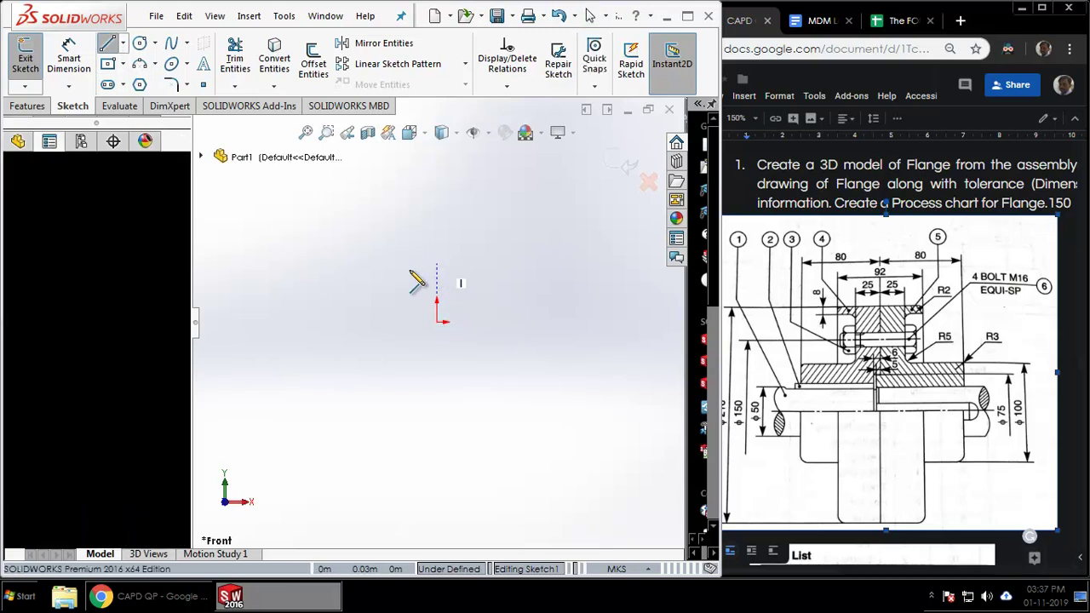
click(437, 209)
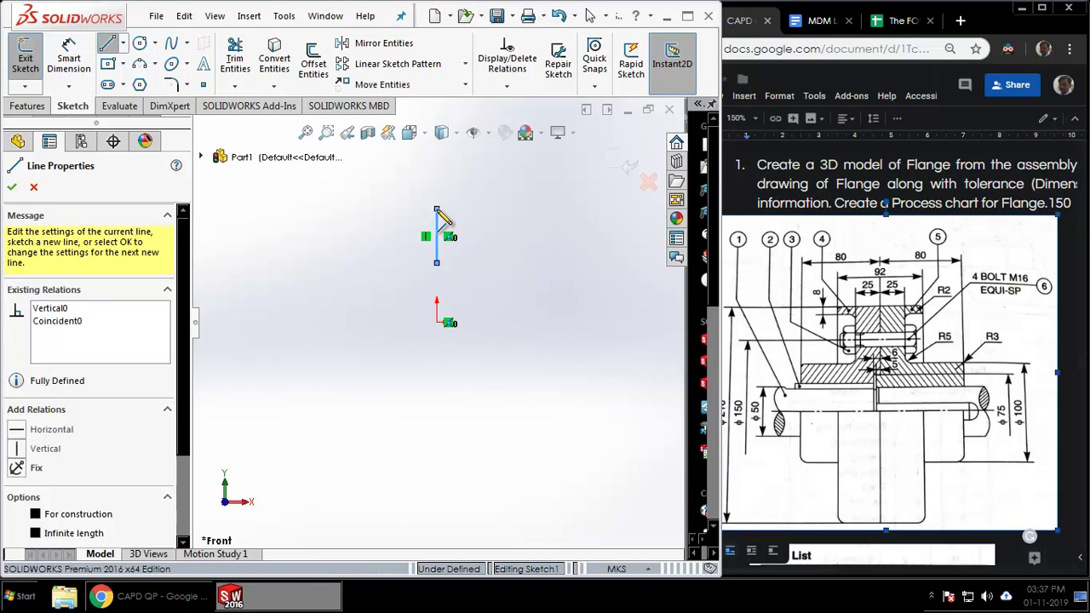
key(Escape)
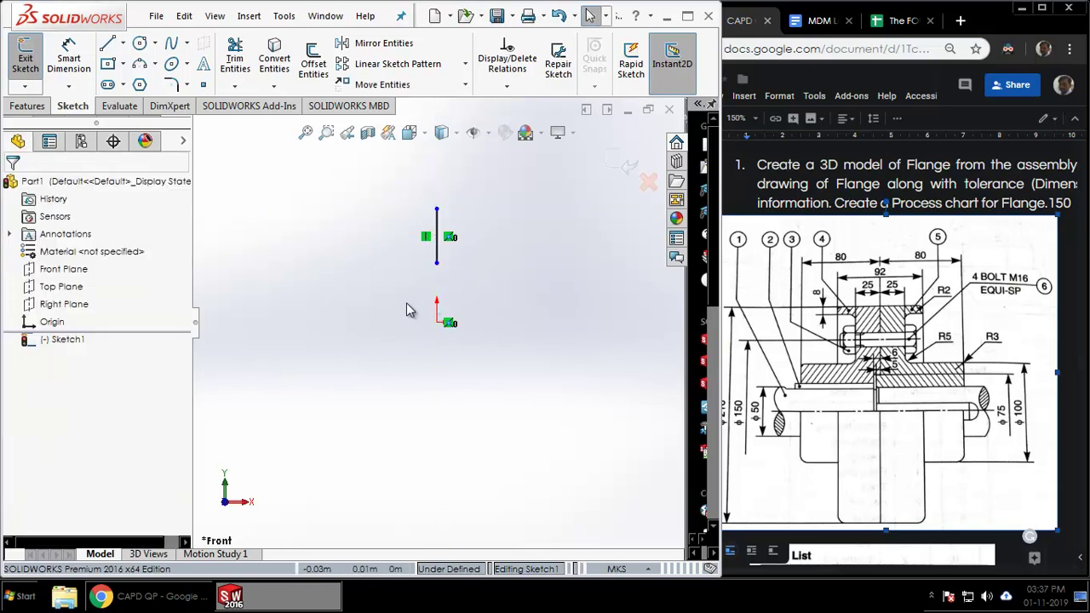
- Set the document units to MMGS (millimeter, gram, second) and reopen the sketch for editing
click(616, 569)
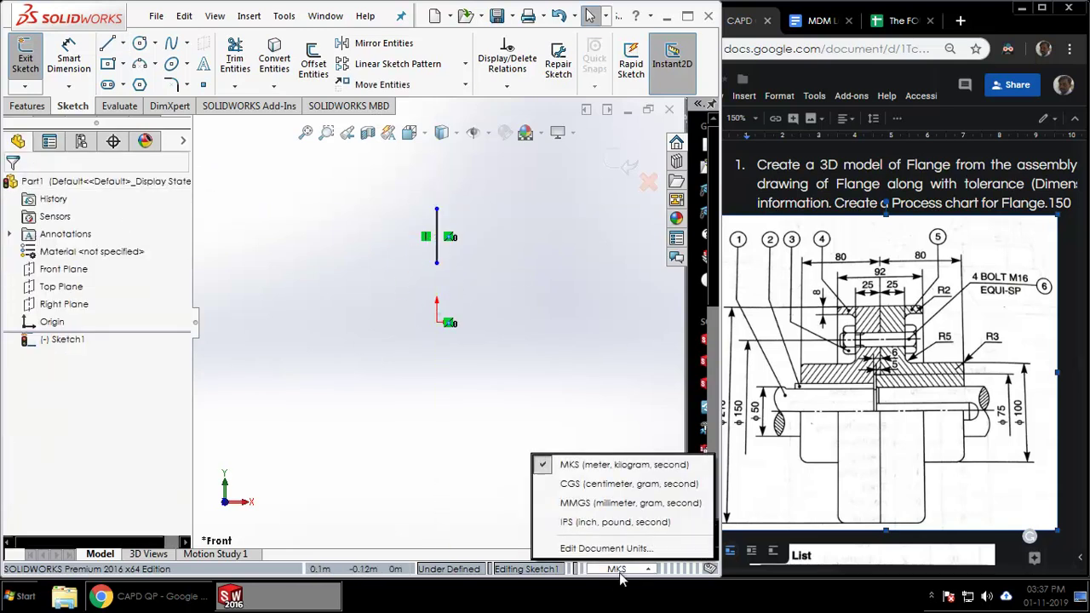
click(603, 503)
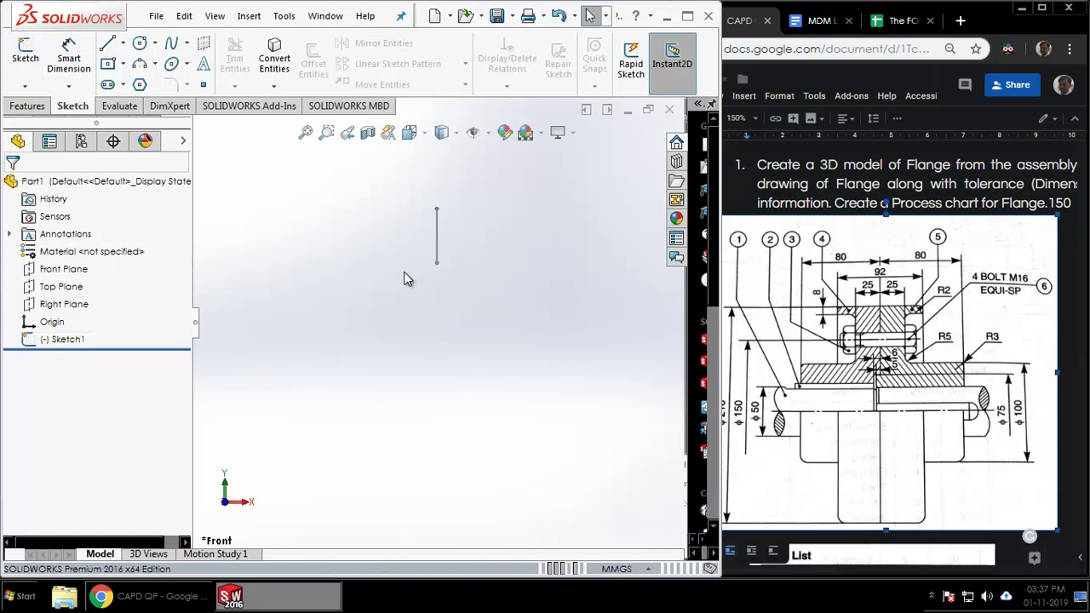
click(61, 339)
click(68, 293)
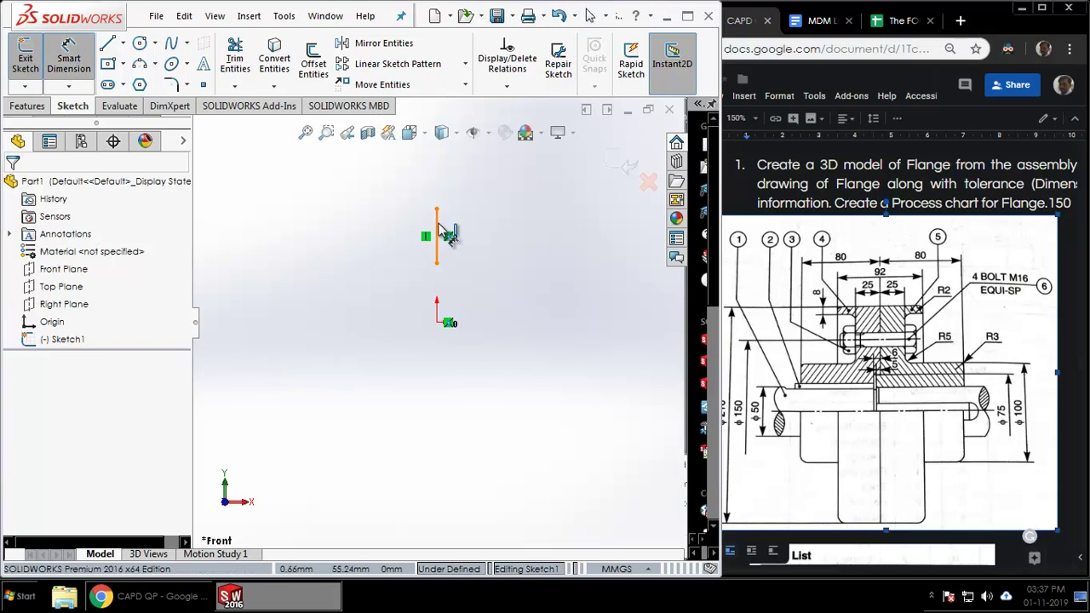
key(Escape)
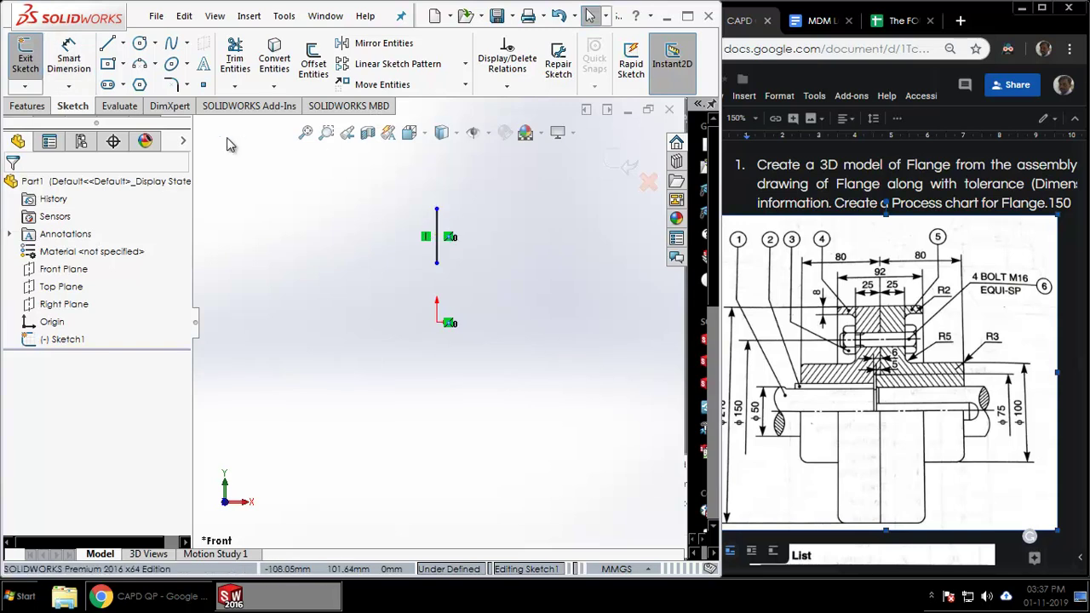
- Draw a horizontal centerline about 46 mm long from the origin in the negative X direction
click(106, 47)
click(123, 42)
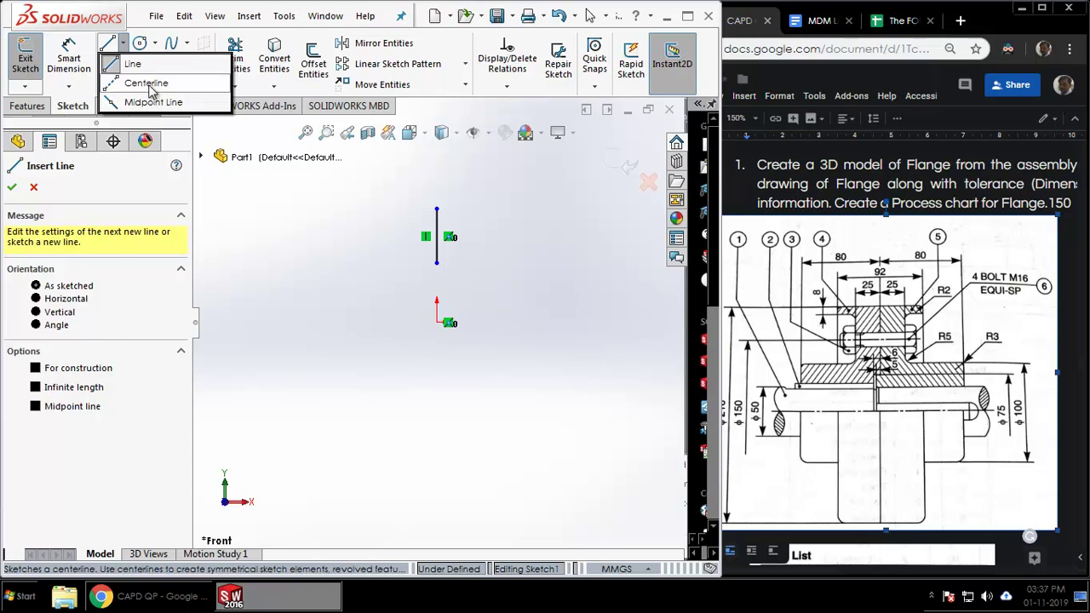
click(144, 81)
click(437, 321)
click(353, 321)
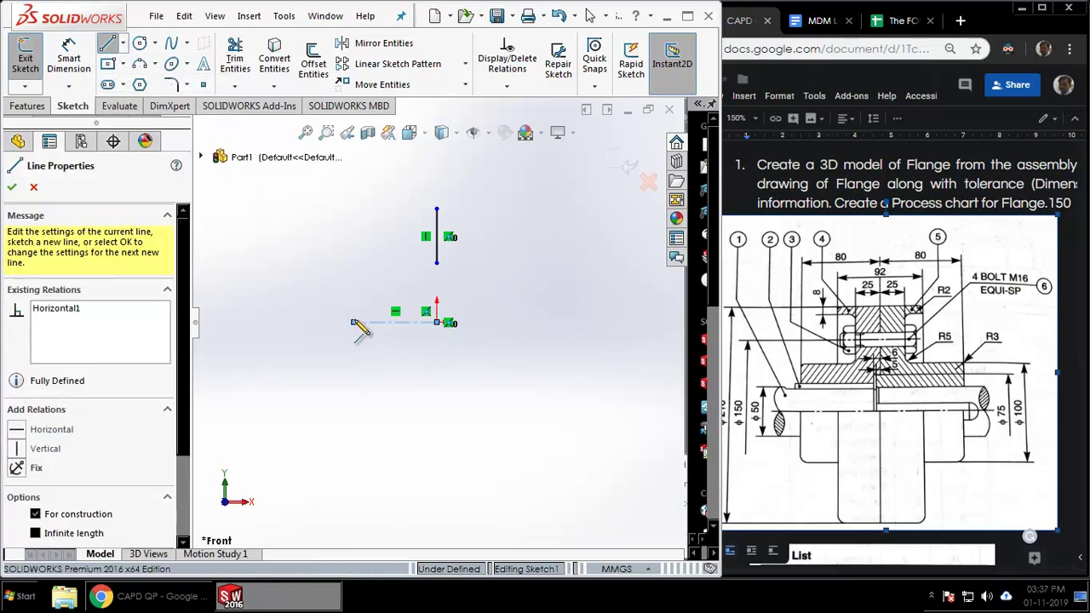
key(Escape)
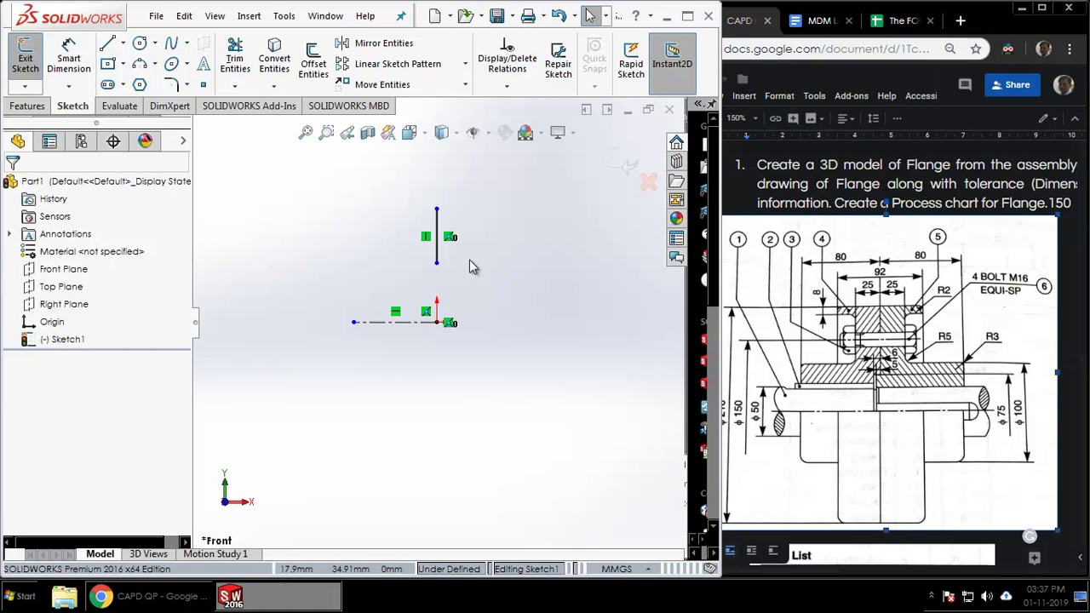
- Complete a closed stepped flange half-profile of horizontal and vertical lines around the vertical line, and lower its bottom edge toward the centerline
click(108, 43)
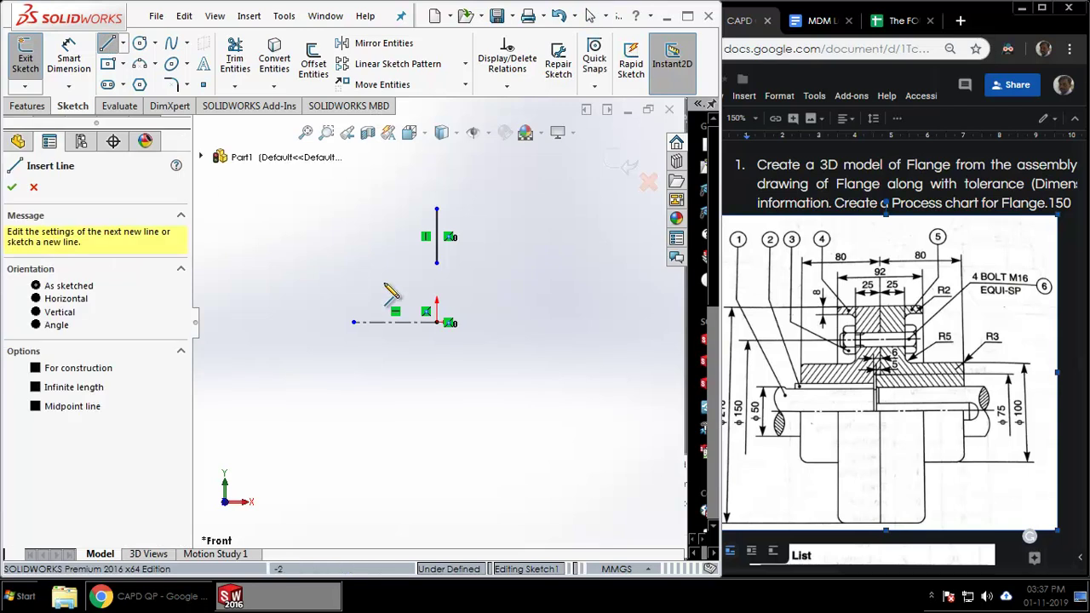
click(437, 263)
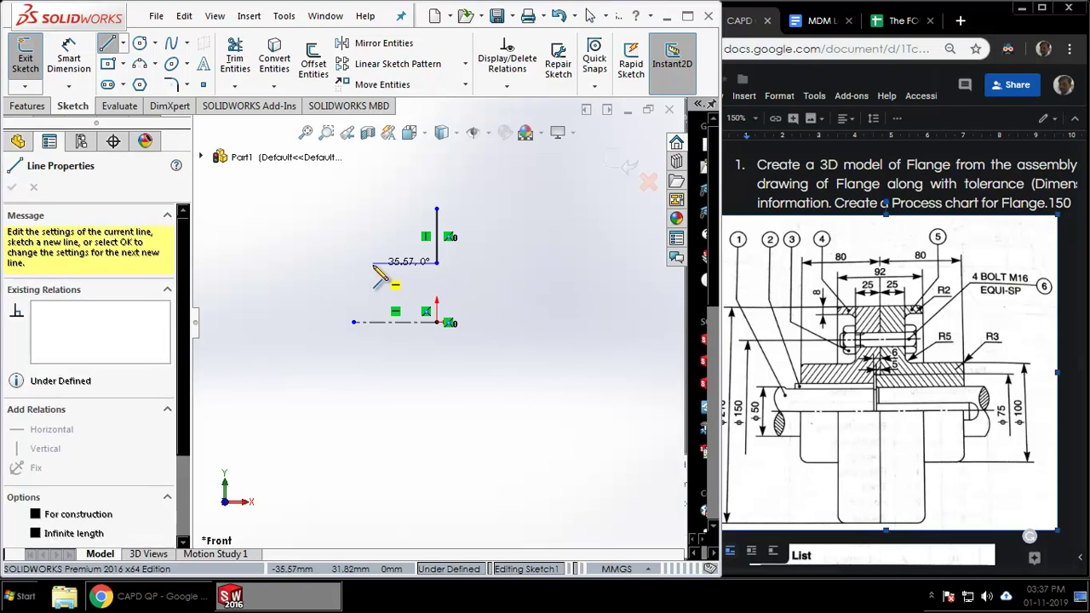
click(372, 263)
click(372, 239)
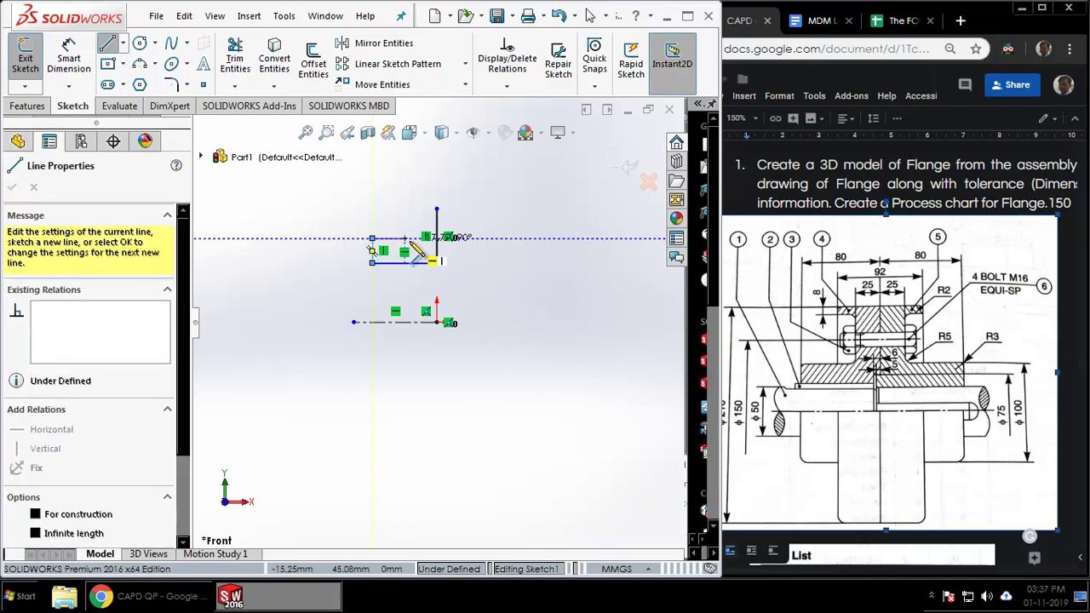
click(437, 238)
click(392, 220)
click(393, 207)
click(436, 207)
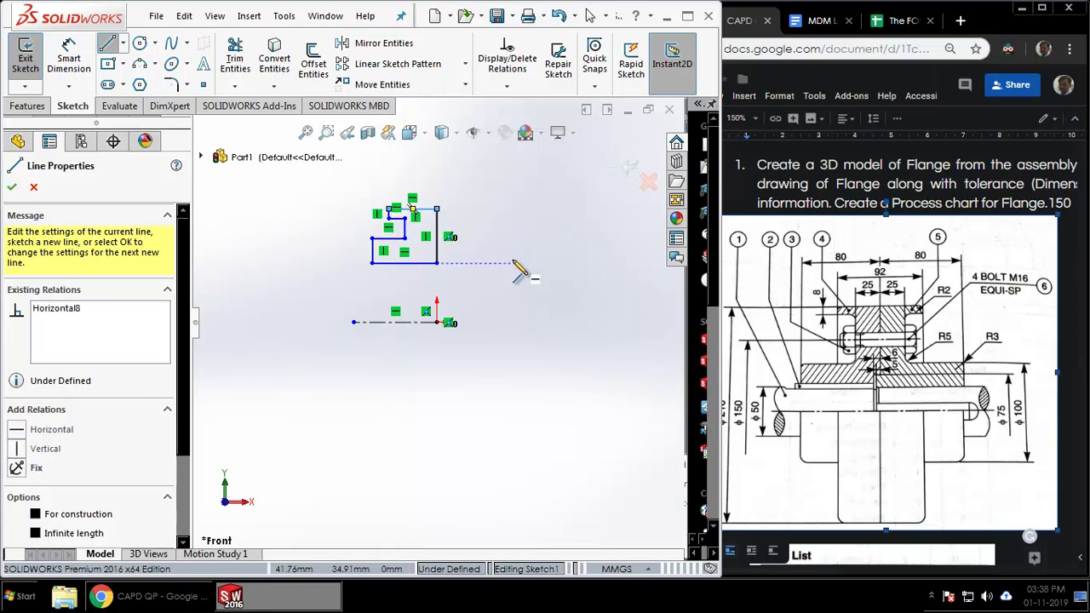
key(Escape)
mouse_move(437, 262)
mouse_down()
mouse_move(440, 304)
mouse_move(437, 277)
mouse_up()
click(454, 195)
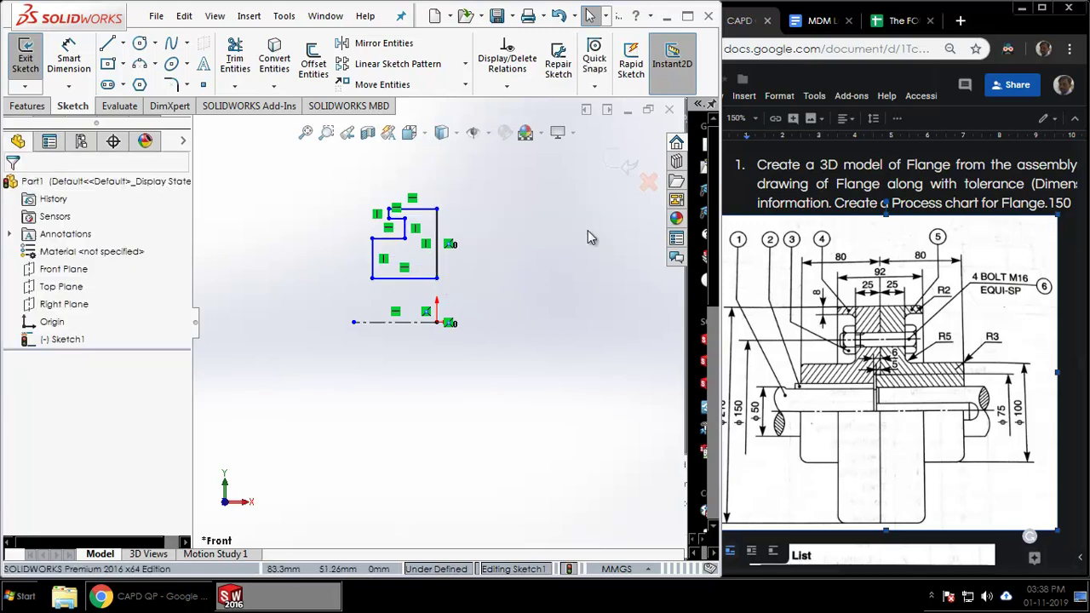
- Switch to the Chrome document and bring the flange assembly drawing's diameter dimensions into view
click(824, 400)
click(460, 362)
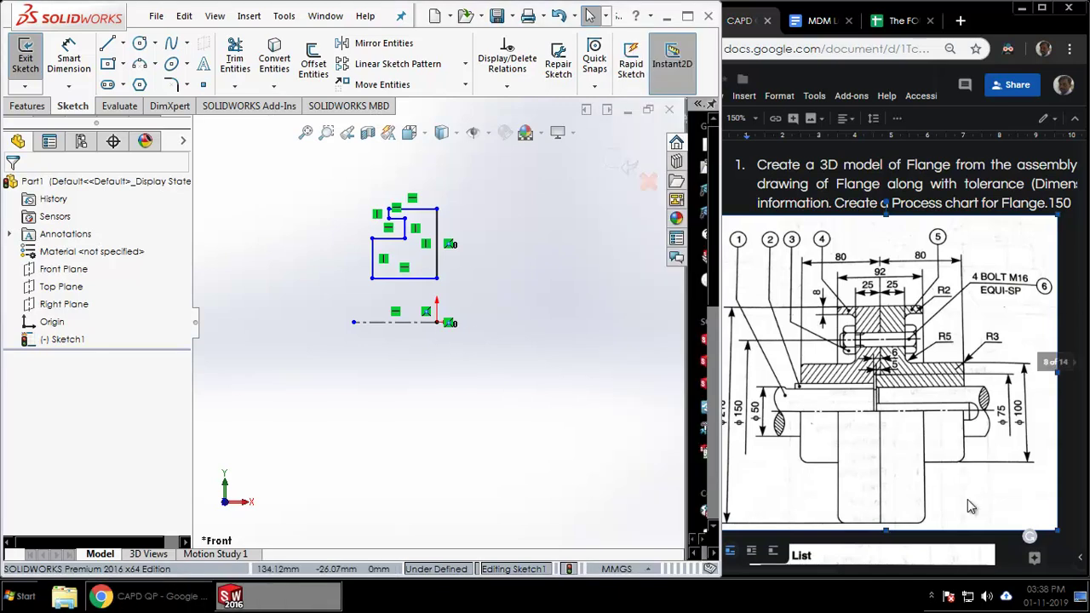
click(880, 578)
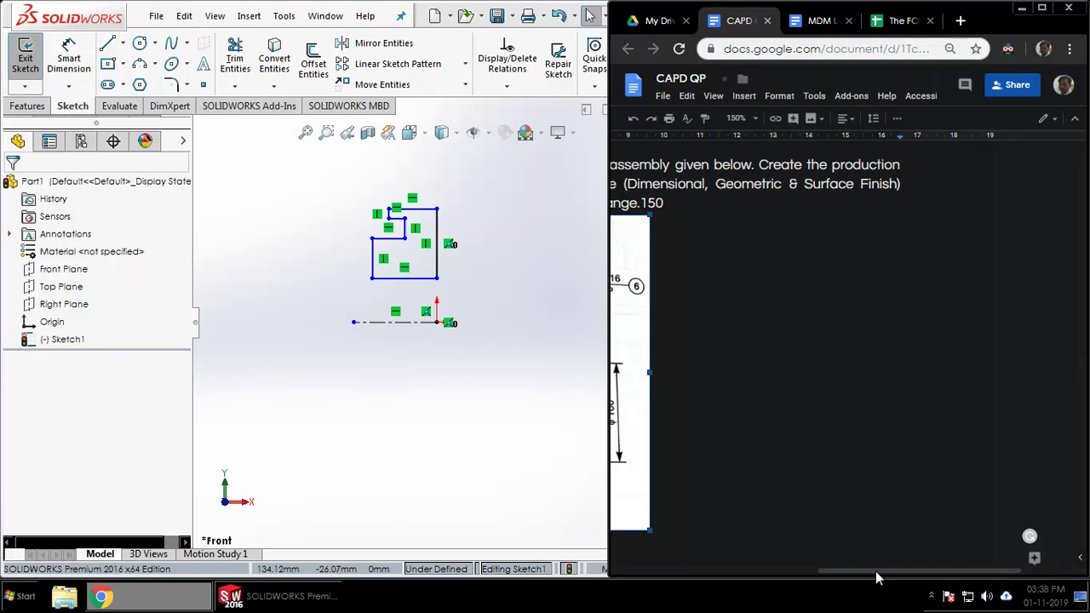
click(816, 569)
drag(835, 577, 808, 570)
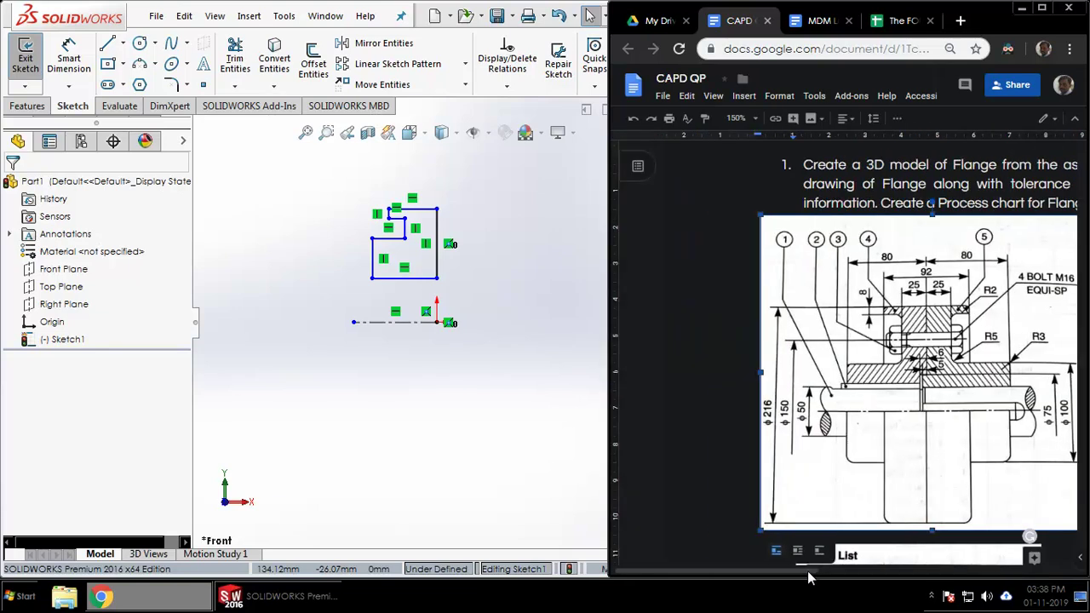
click(341, 304)
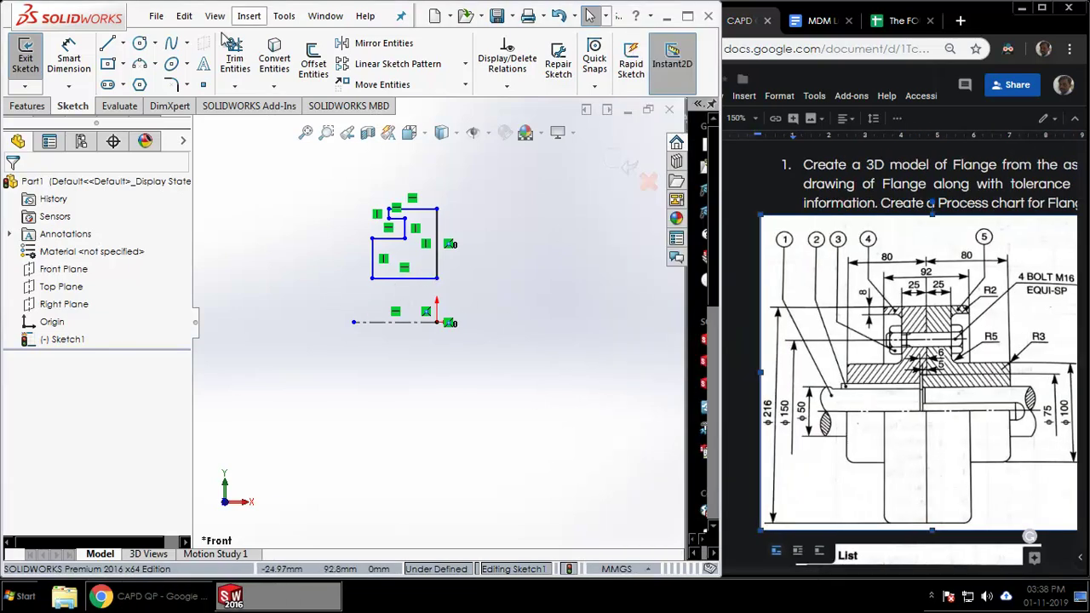
- Dimension the profile's top edge about the centerline as a 216 mm diameter
click(69, 58)
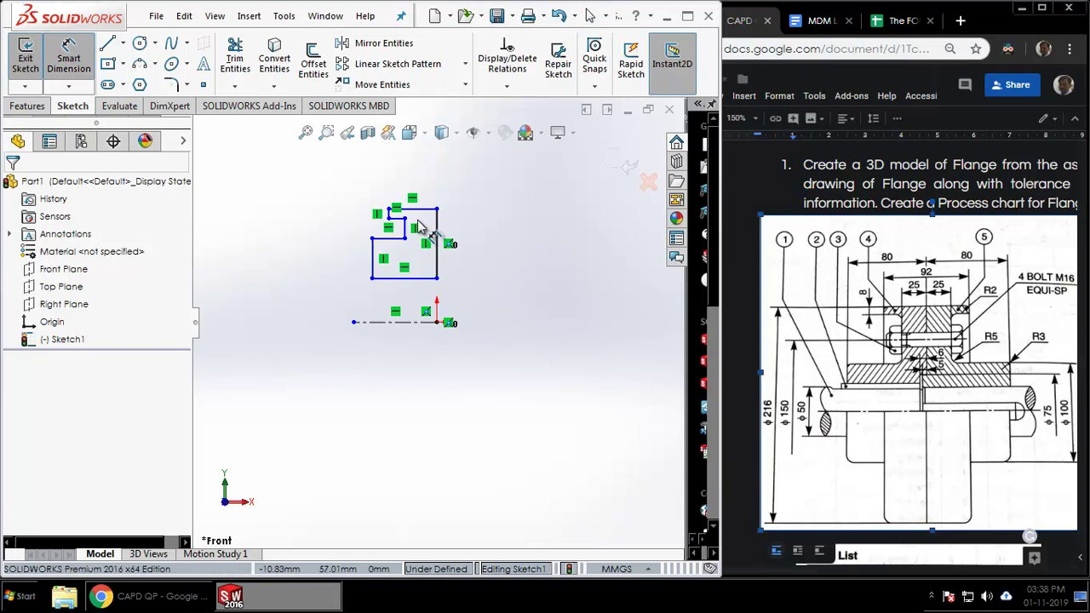
click(421, 210)
click(400, 322)
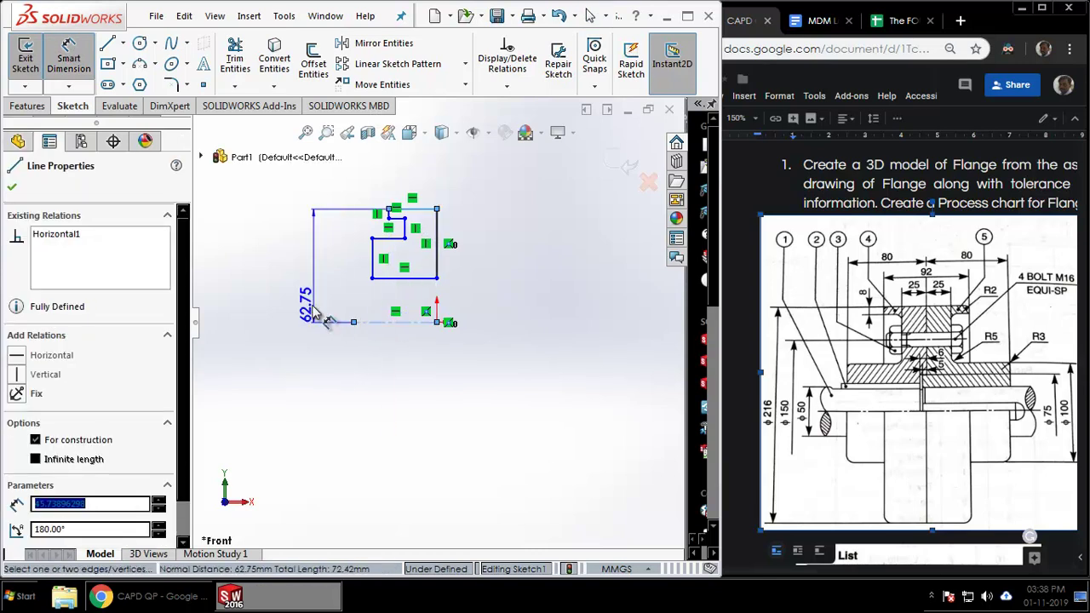
click(298, 356)
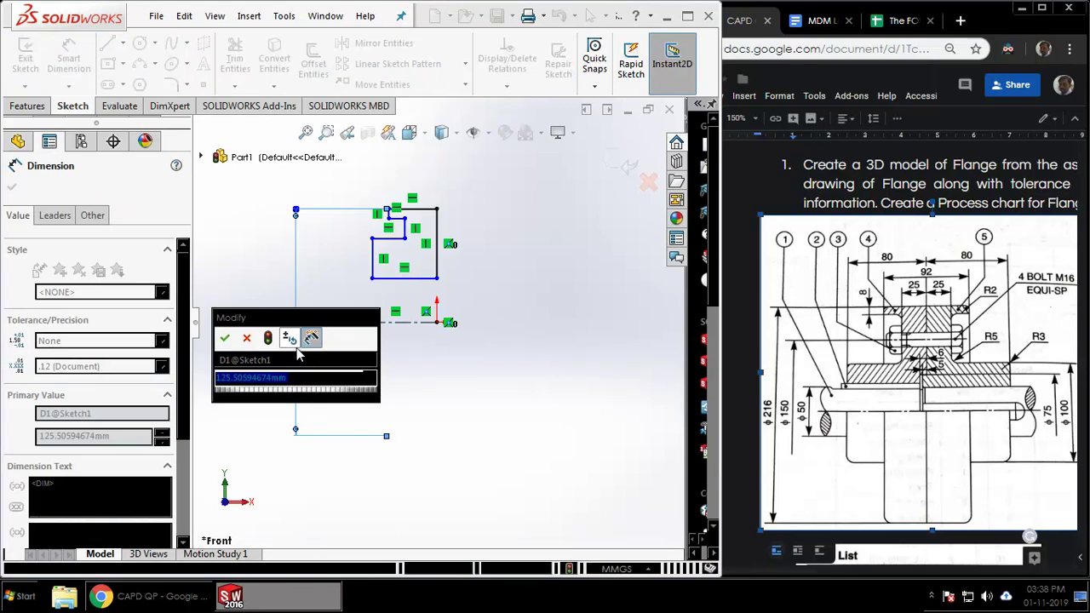
text(216)
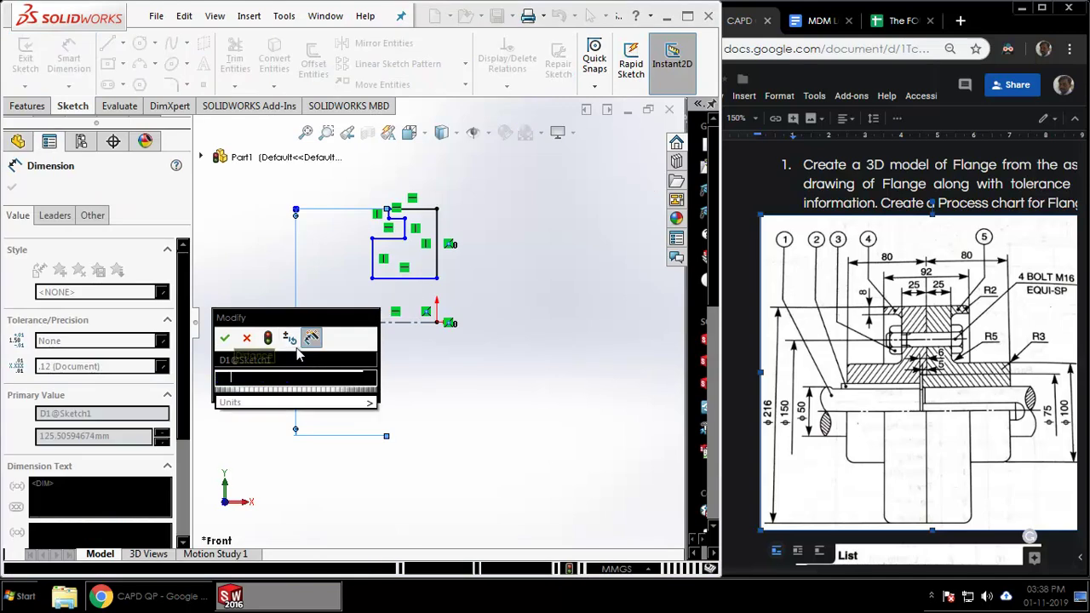
key(Return)
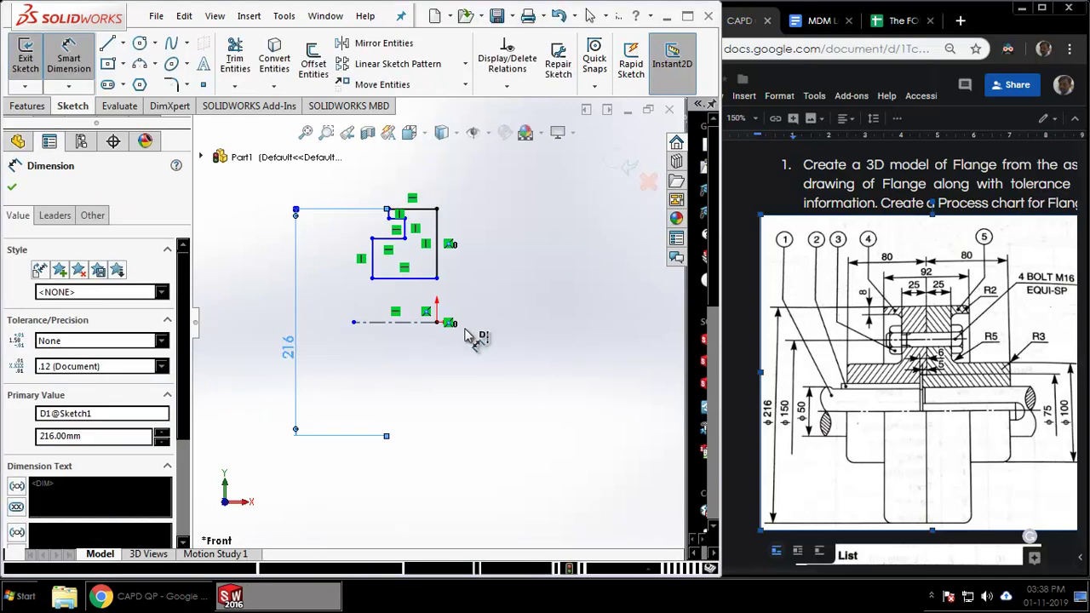
- Dimension the profile's bottom edge about the centerline as a 50 mm bore diameter
click(400, 278)
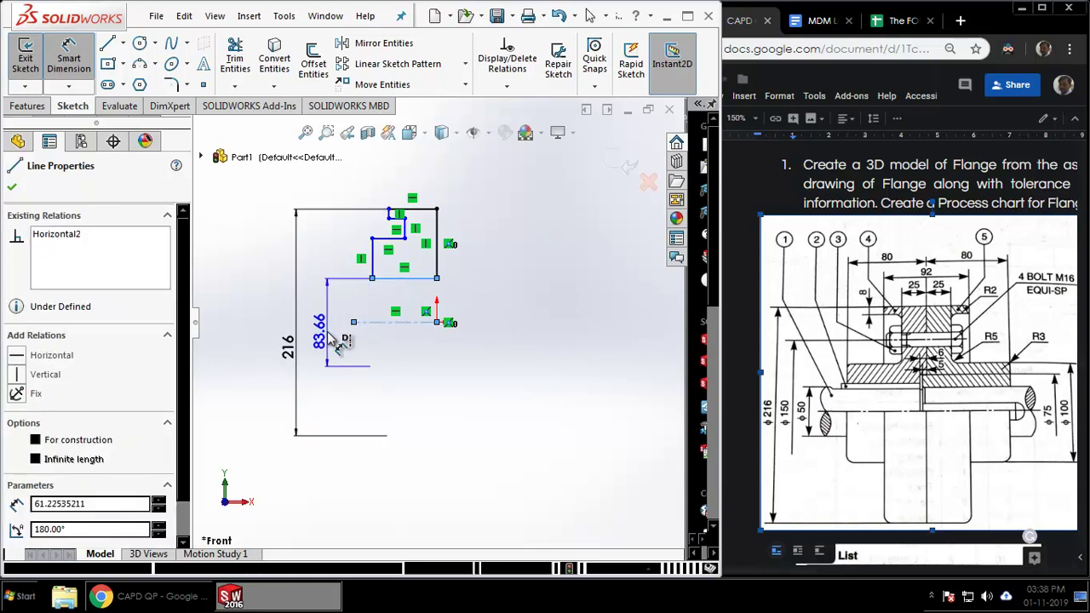
click(351, 341)
text(50)
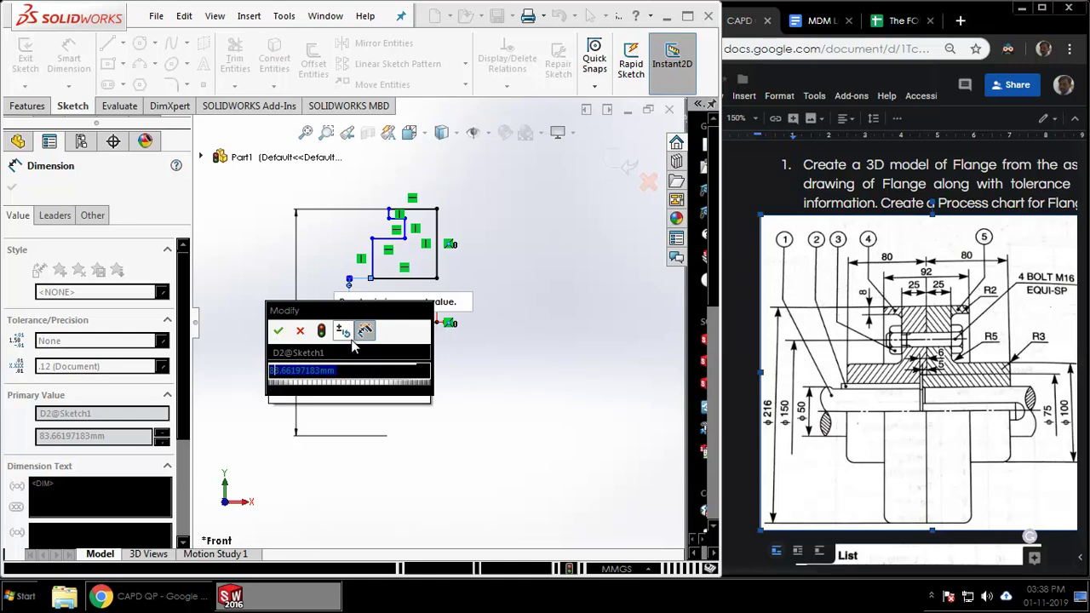
key(Return)
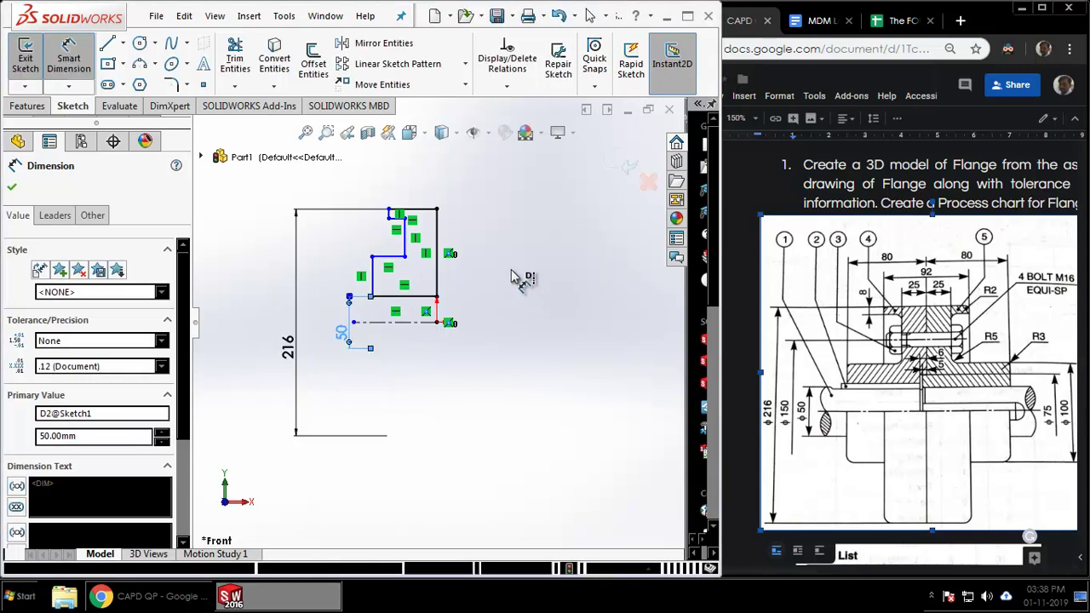
- Dimension the hub's upper edge about the centerline as a 100 mm diameter
drag(368, 345, 336, 345)
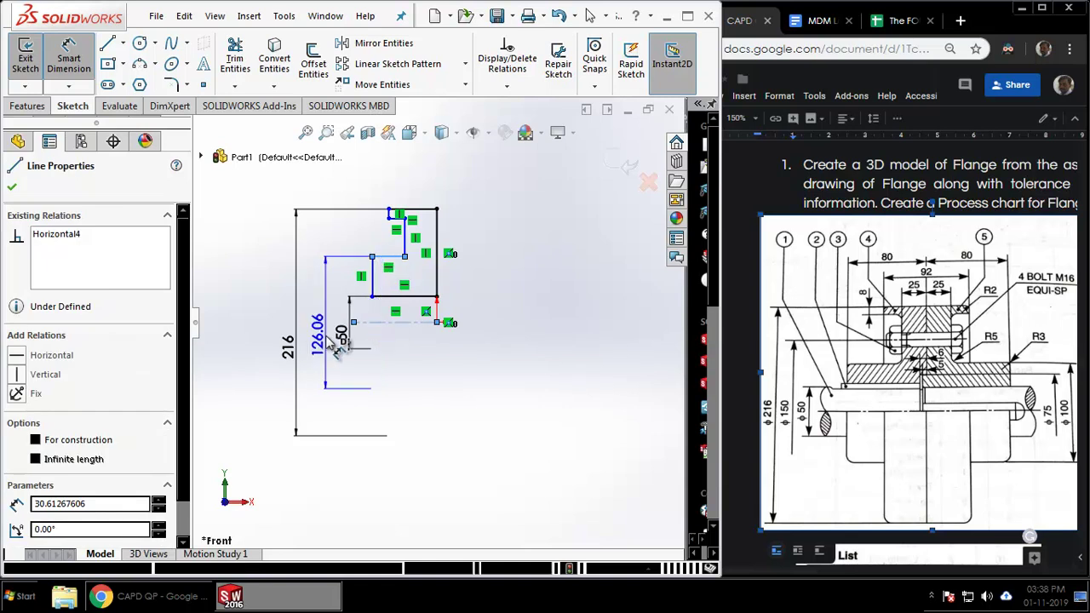
double_click(335, 343)
text(100)
key(Return)
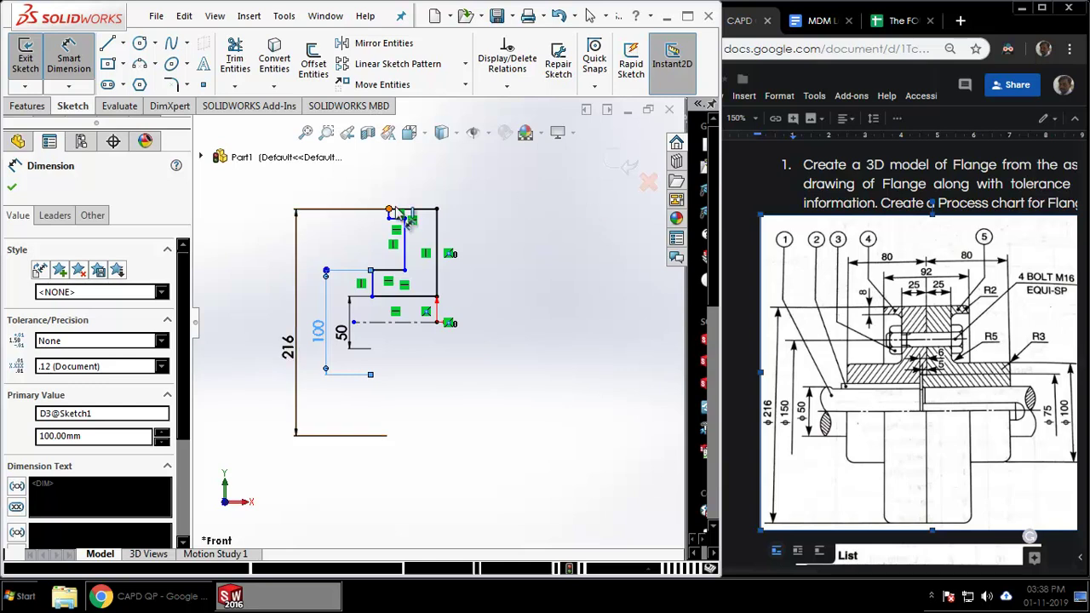
key(Escape)
- Dimension the thickness of the rim lip at the top of the profile as 8 mm
scroll(407, 222, up, 2)
scroll(509, 256, down, 5)
click(505, 254)
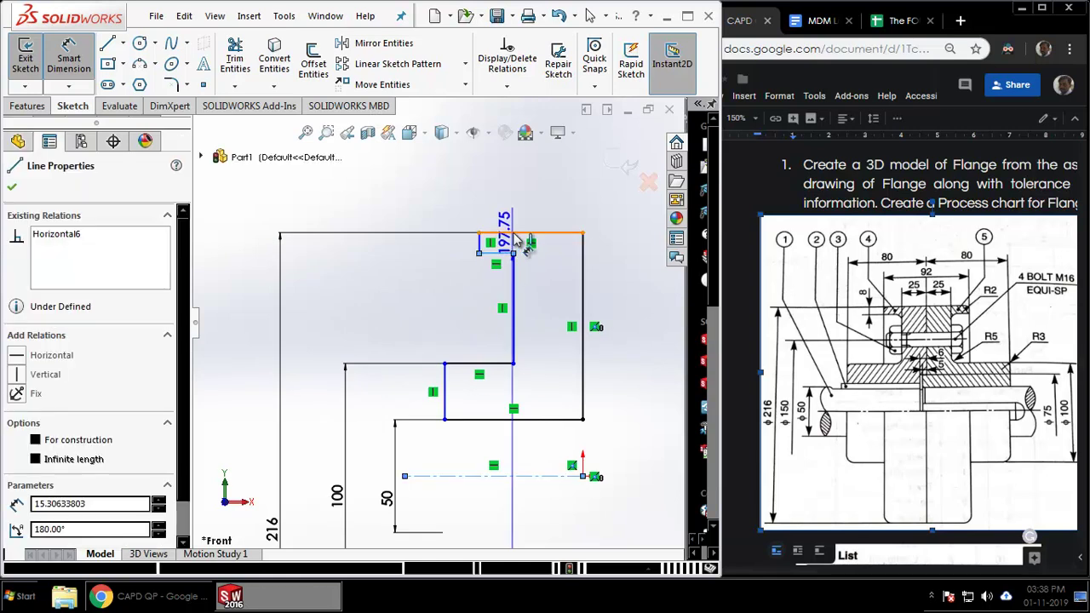
click(394, 271)
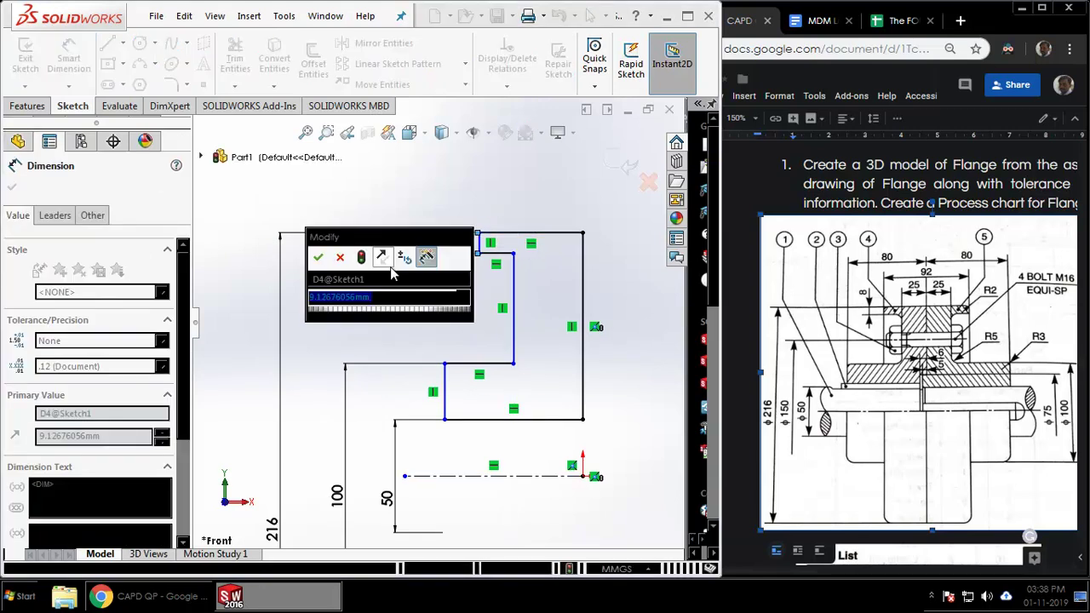
text(8)
key(Return)
scroll(298, 194, up, 2)
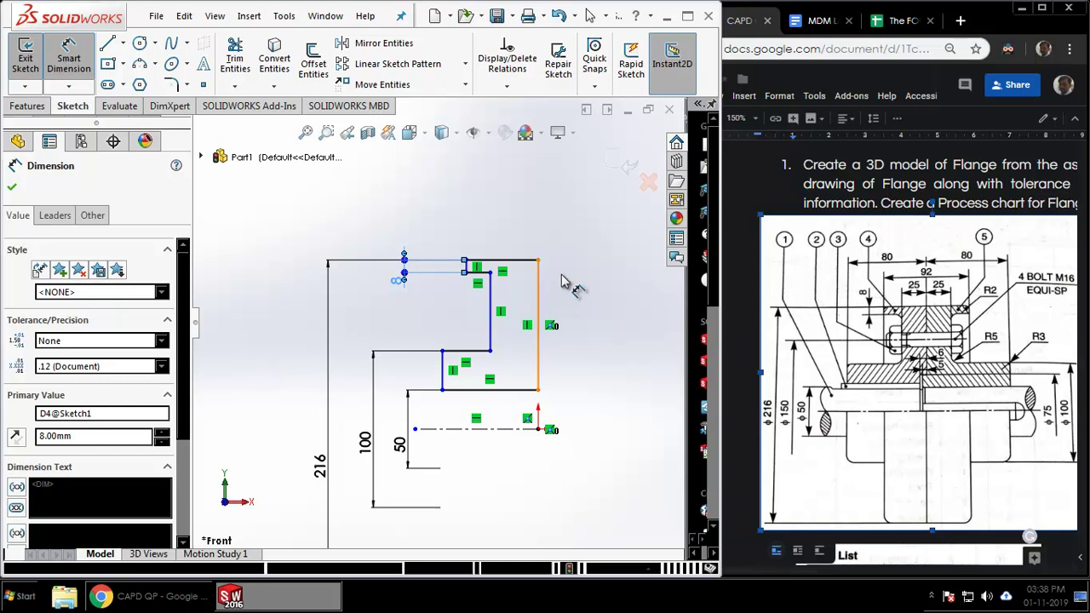
- Dimension the flange web's thickness between the inner vertical edge and the profile's outer face as 25 mm
scroll(564, 277, down, 1)
key(Escape)
mouse_move(461, 371)
mouse_down()
mouse_move(504, 377)
mouse_move(468, 372)
mouse_up()
click(564, 277)
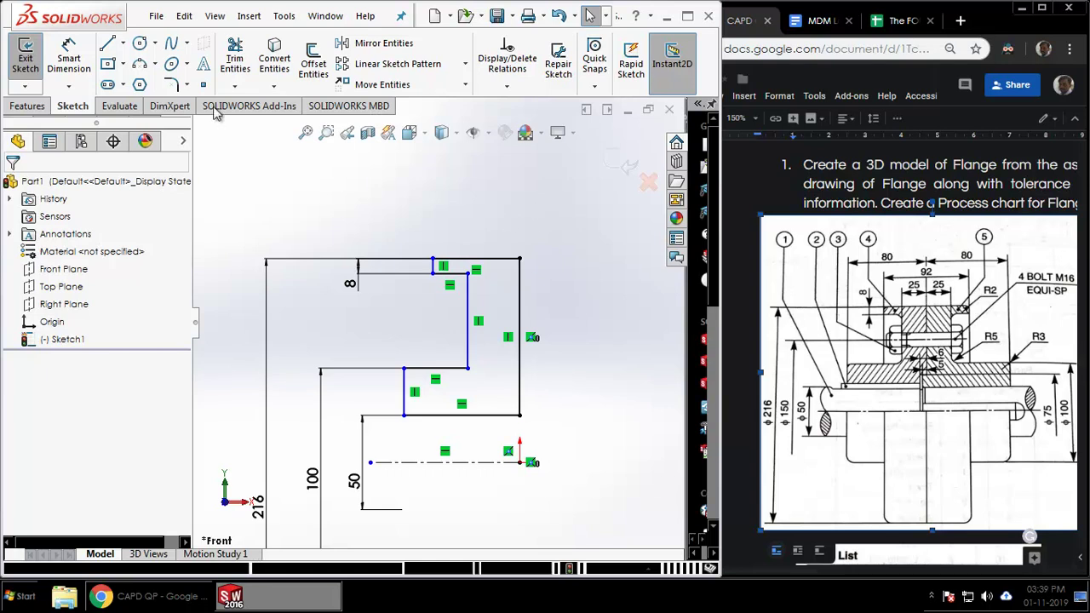
click(68, 60)
click(468, 313)
click(519, 307)
click(499, 243)
text(25)
key(Return)
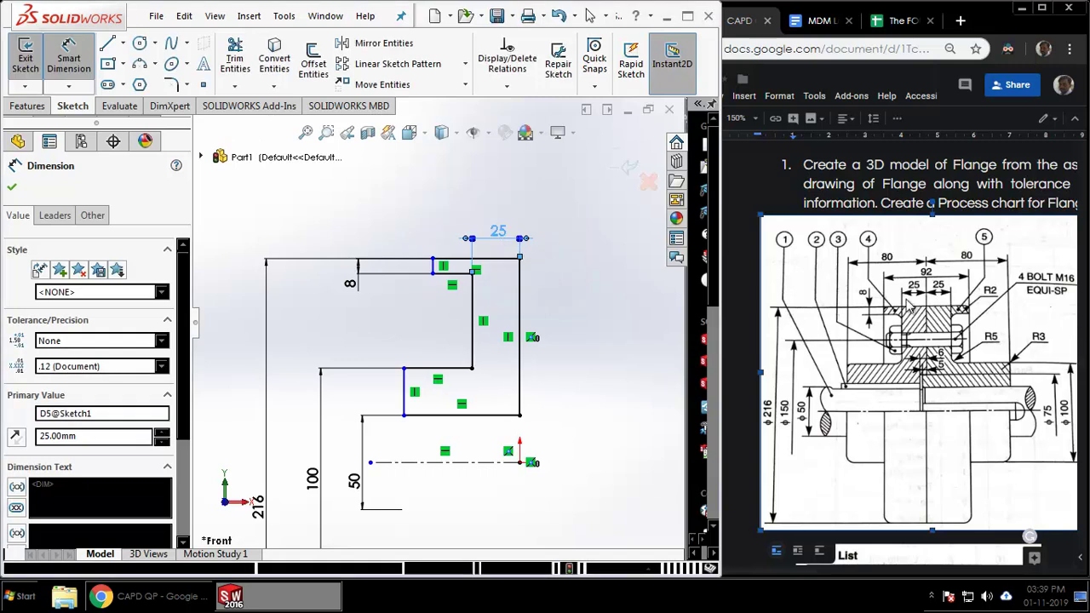
- Dimension the rim's overall width from the lip's end to the profile's outer face as 46 mm
click(435, 271)
click(504, 223)
text(46)
key(Return)
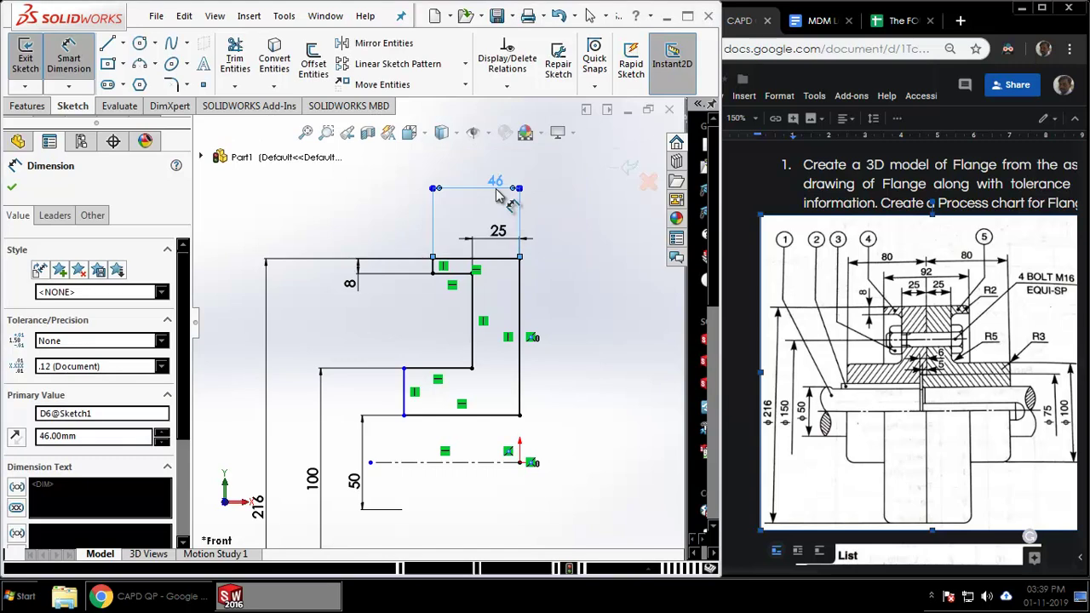
click(350, 220)
- Dimension the profile's full length from the hub's end face to the outer face as 80 mm
scroll(258, 268, up, 2)
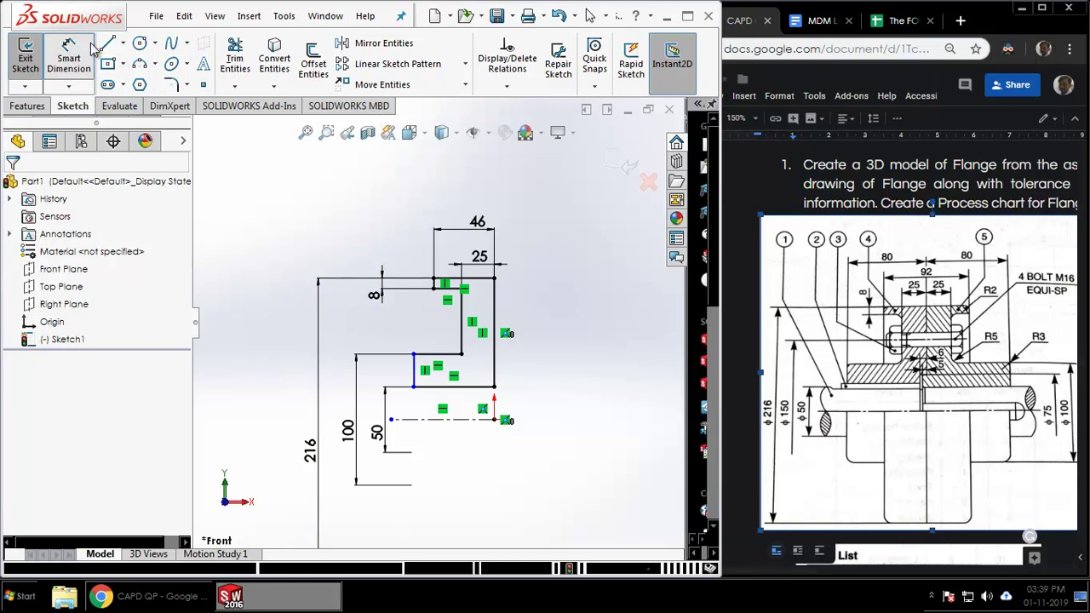
click(494, 375)
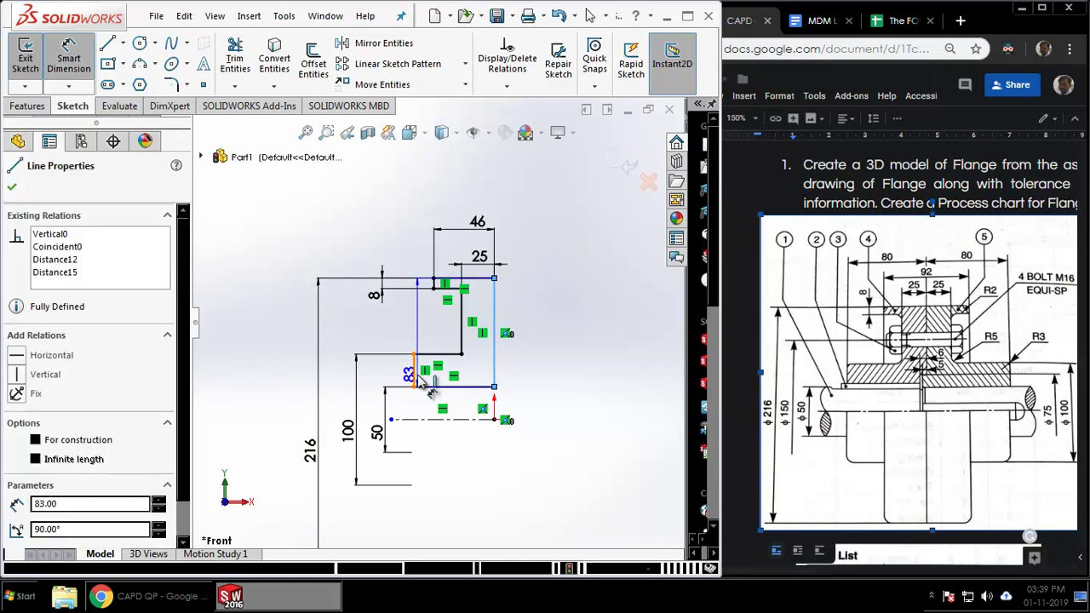
click(413, 379)
click(426, 197)
text(80)
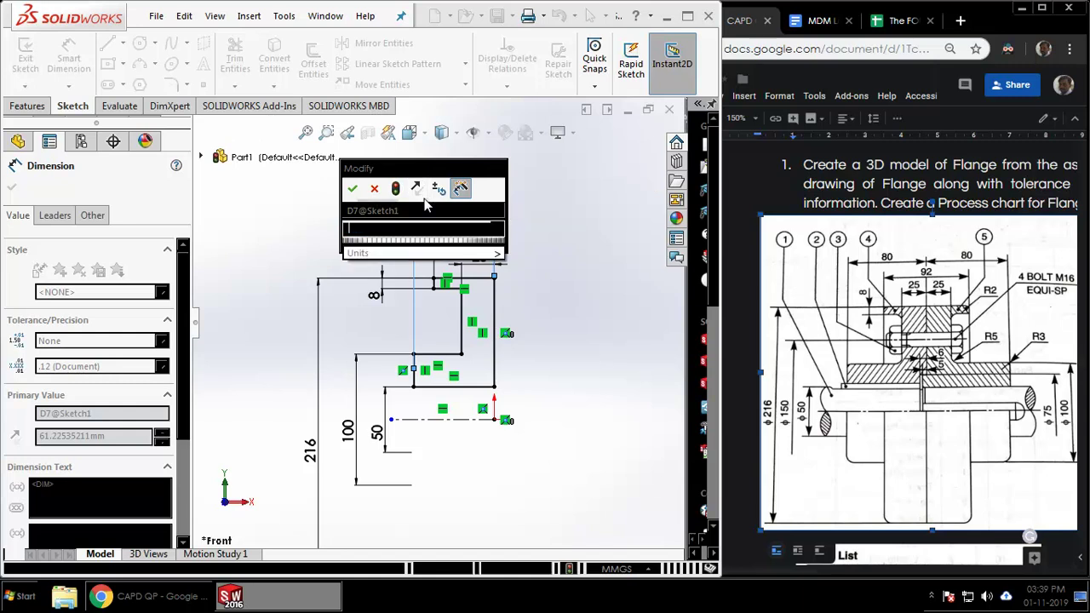
key(Return)
right_click(625, 365)
click(652, 380)
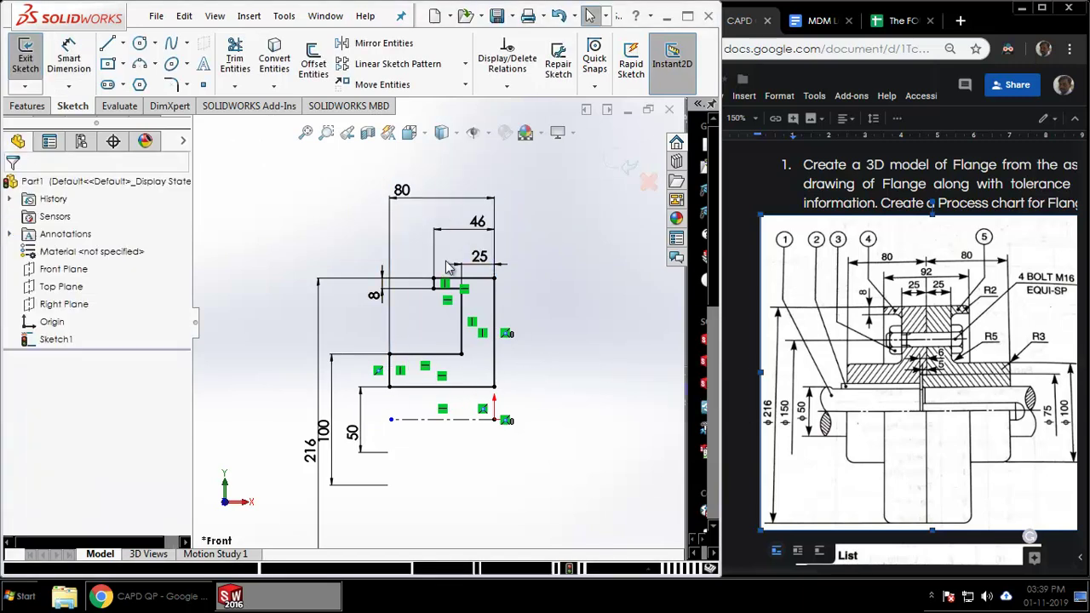
- Revolve the half-profile 360 degrees about the centerline into a solid flange
click(27, 105)
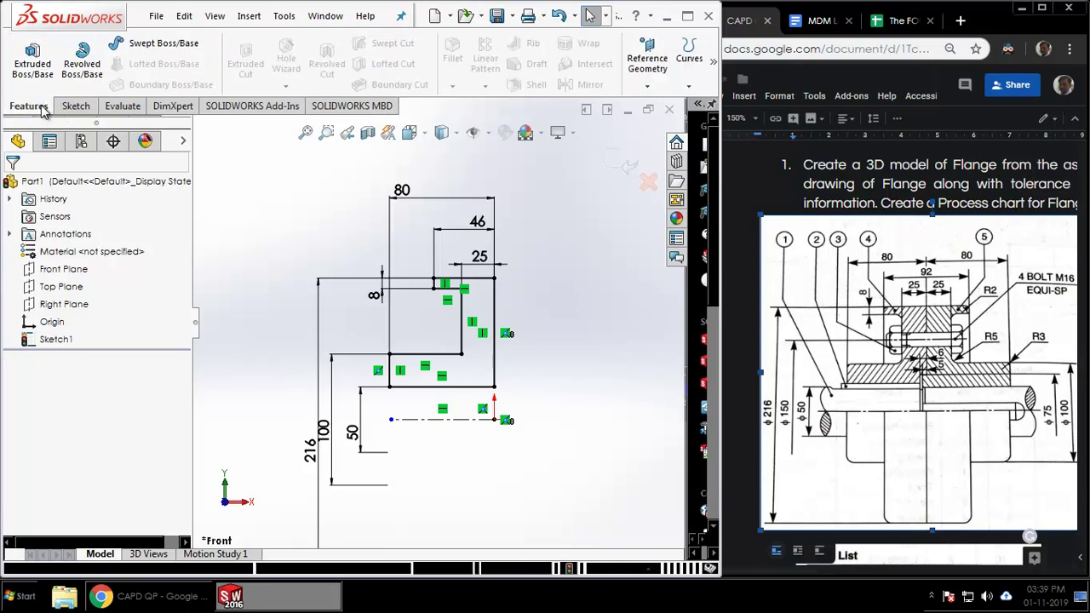
click(82, 60)
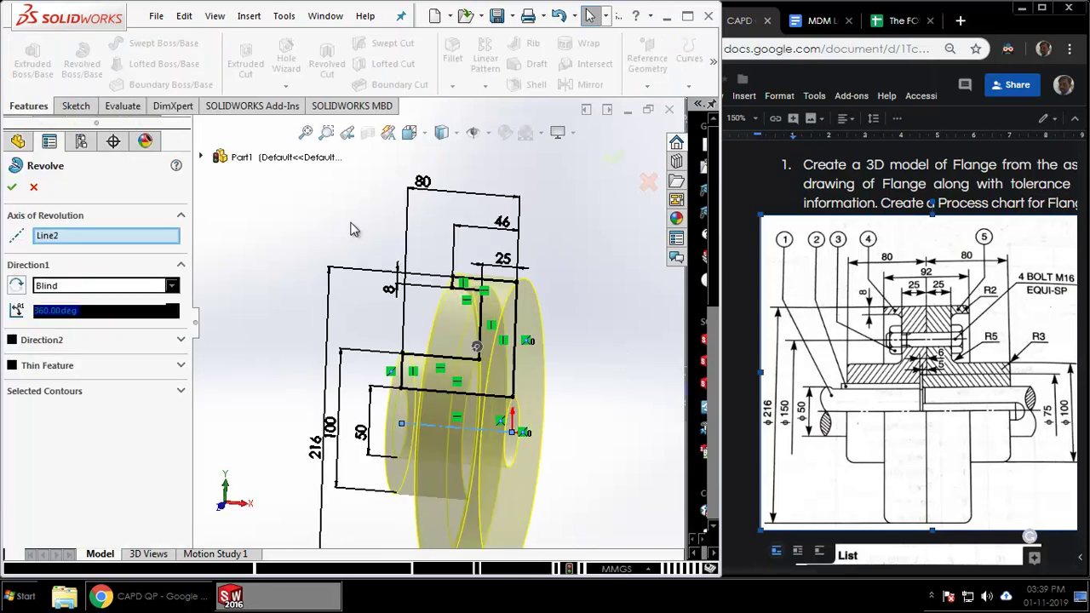
right_drag(530, 303, 504, 294)
middle_drag(536, 290, 477, 310)
click(612, 160)
middle_drag(620, 394, 473, 347)
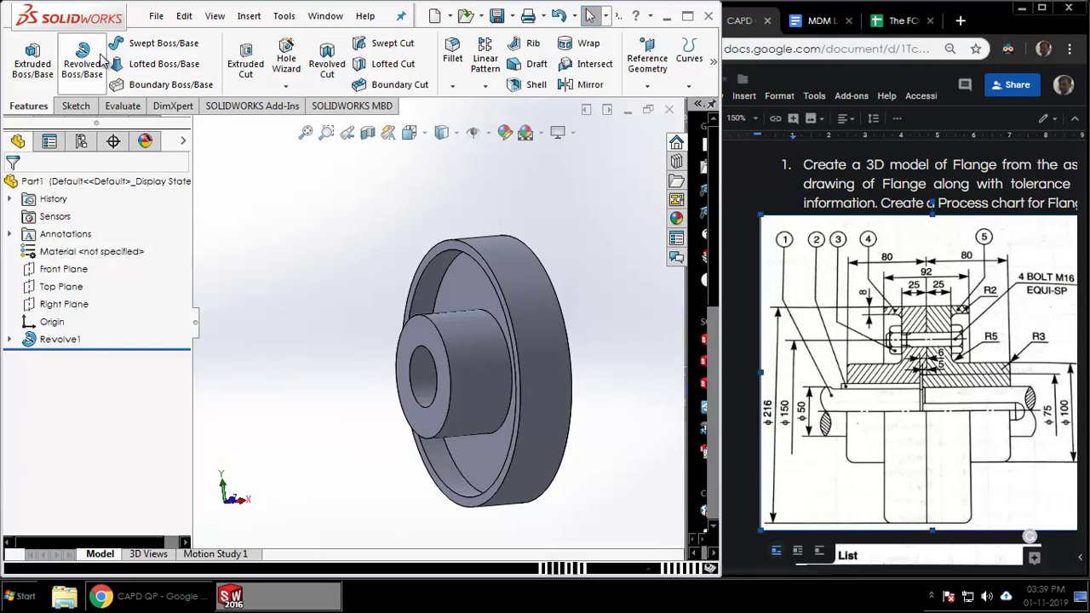
- Fillet the two inner circular edges where the web meets the rim and the hub with a 10 mm radius
click(460, 61)
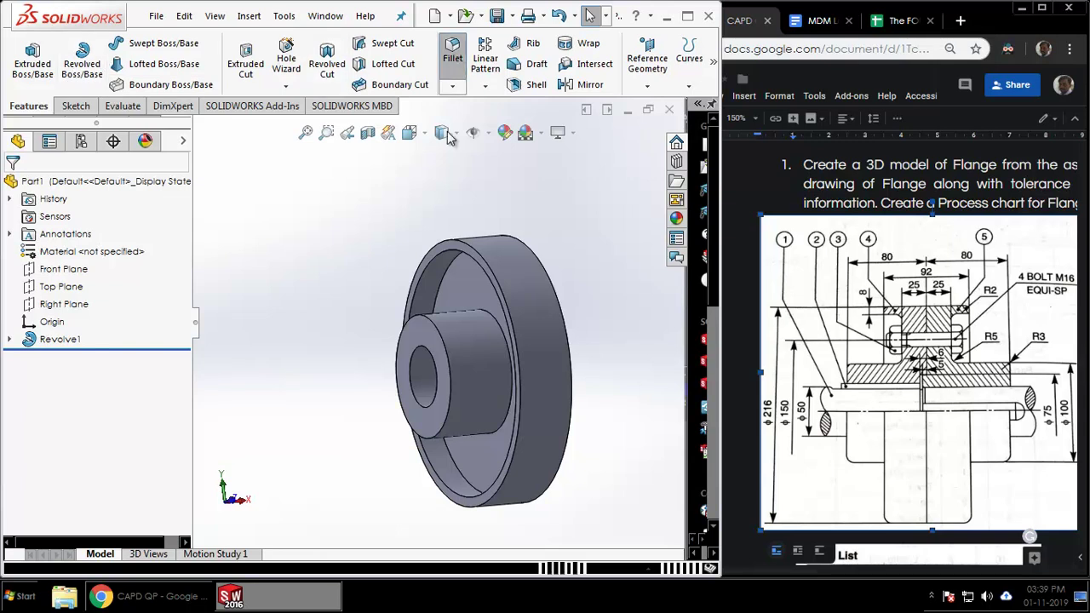
click(444, 275)
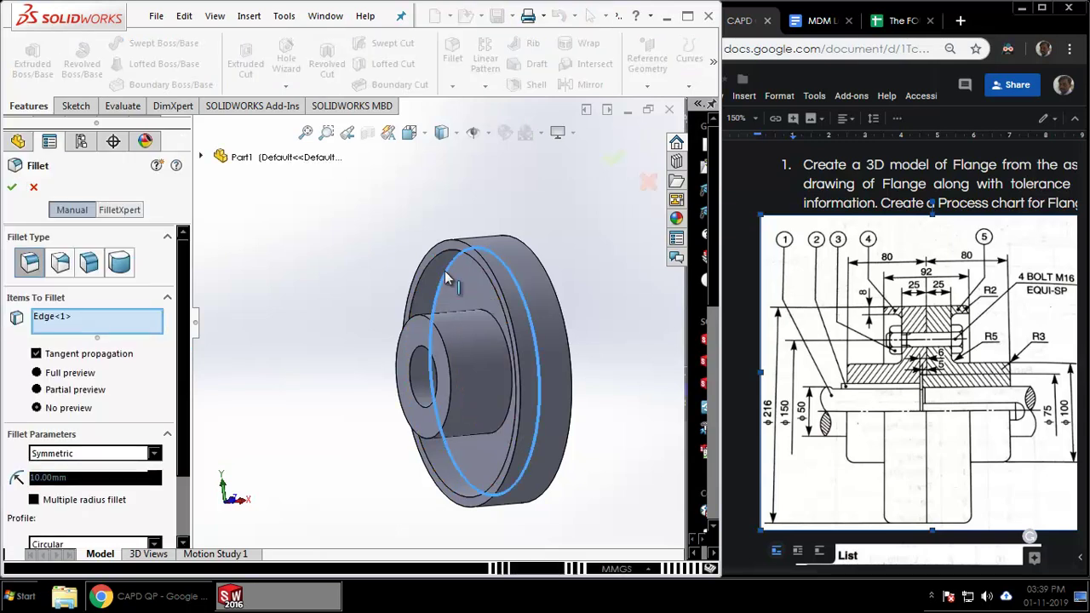
click(484, 320)
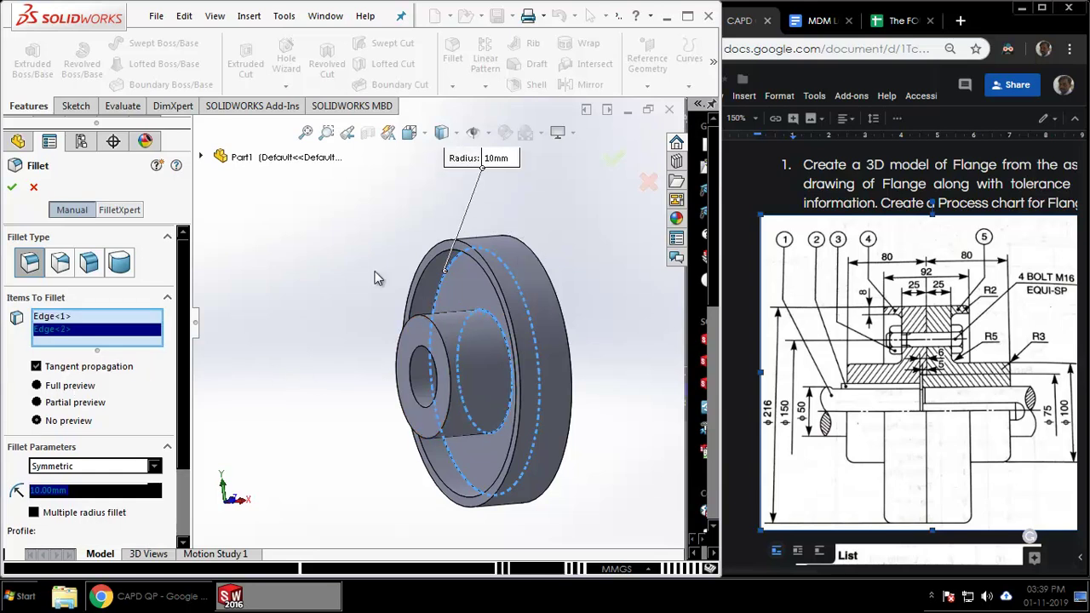
click(10, 188)
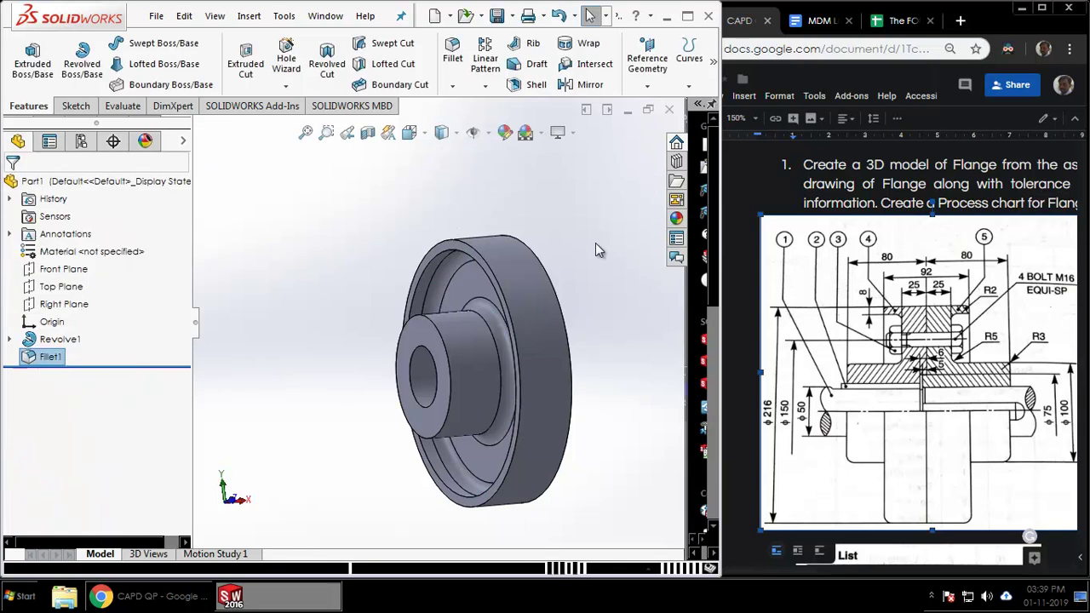
- Edit the fillet to a 5 mm radius and add the outer edge of the hub's end face to it
right_click(51, 356)
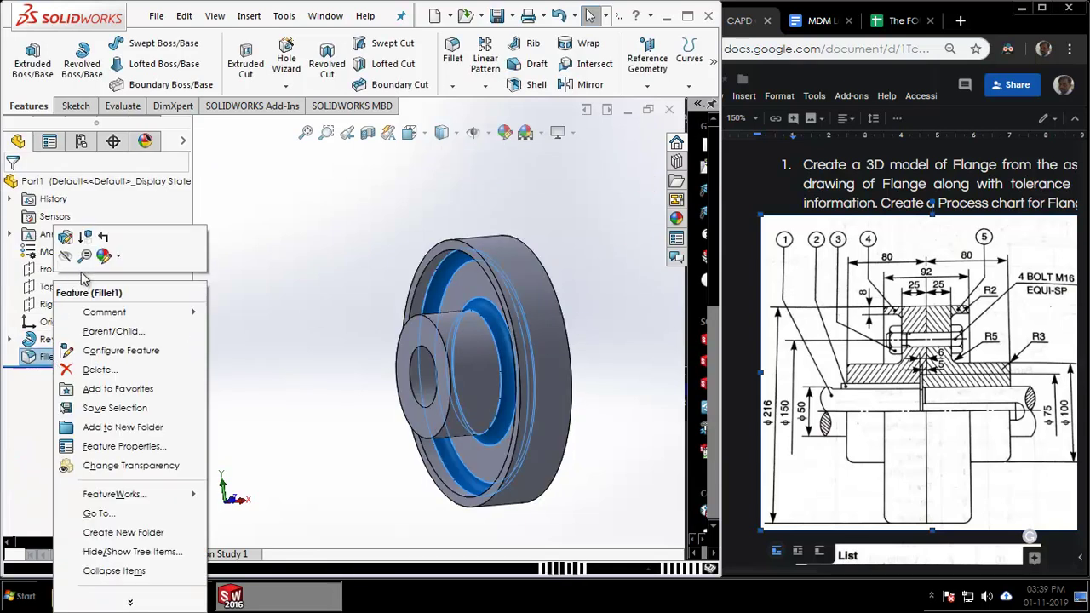
click(281, 370)
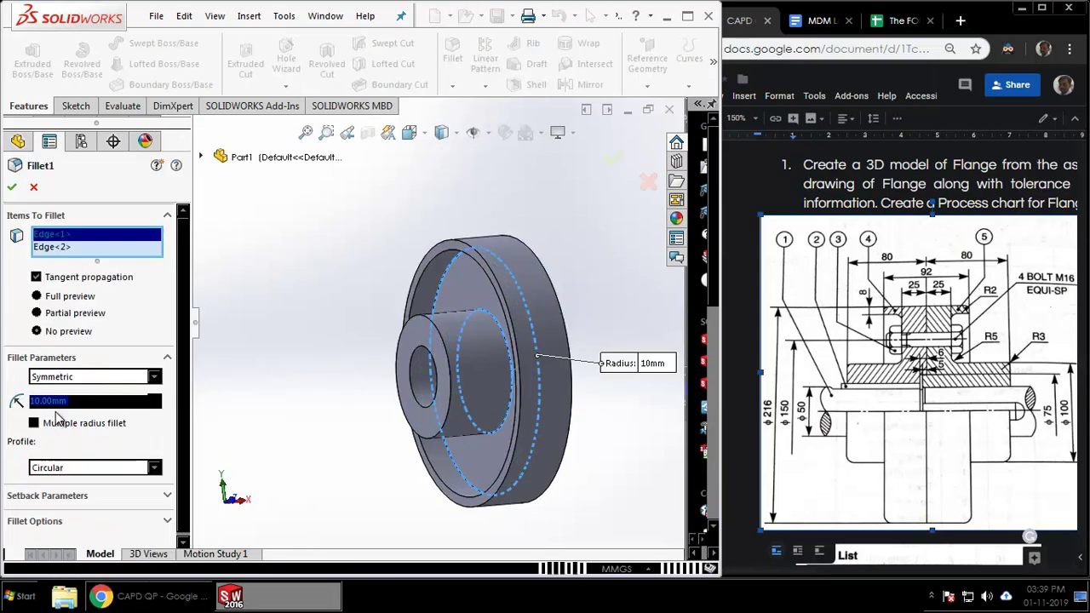
text(5)
key(Return)
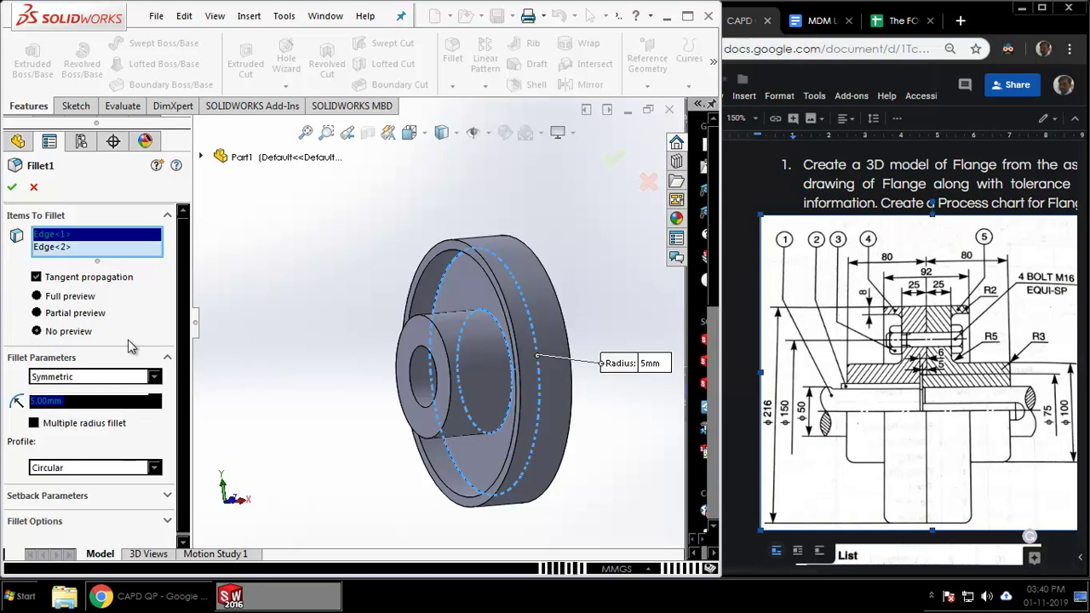
click(433, 323)
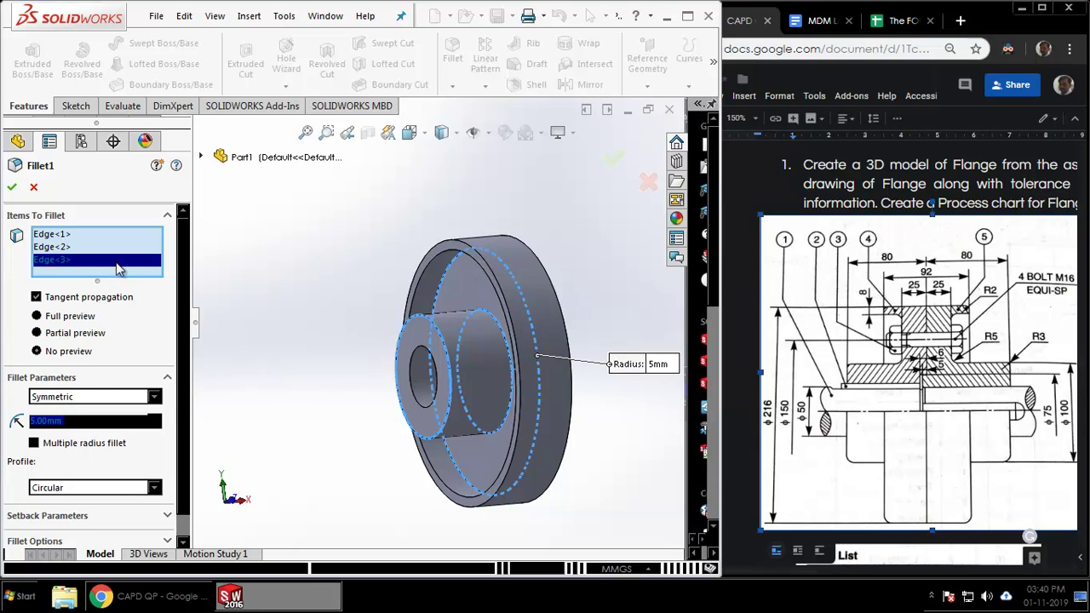
click(11, 189)
right_drag(545, 316, 475, 331)
mouse_move(527, 317)
middle_down()
mouse_move(477, 314)
mouse_move(536, 318)
middle_up()
click(612, 244)
middle_drag(634, 353, 596, 349)
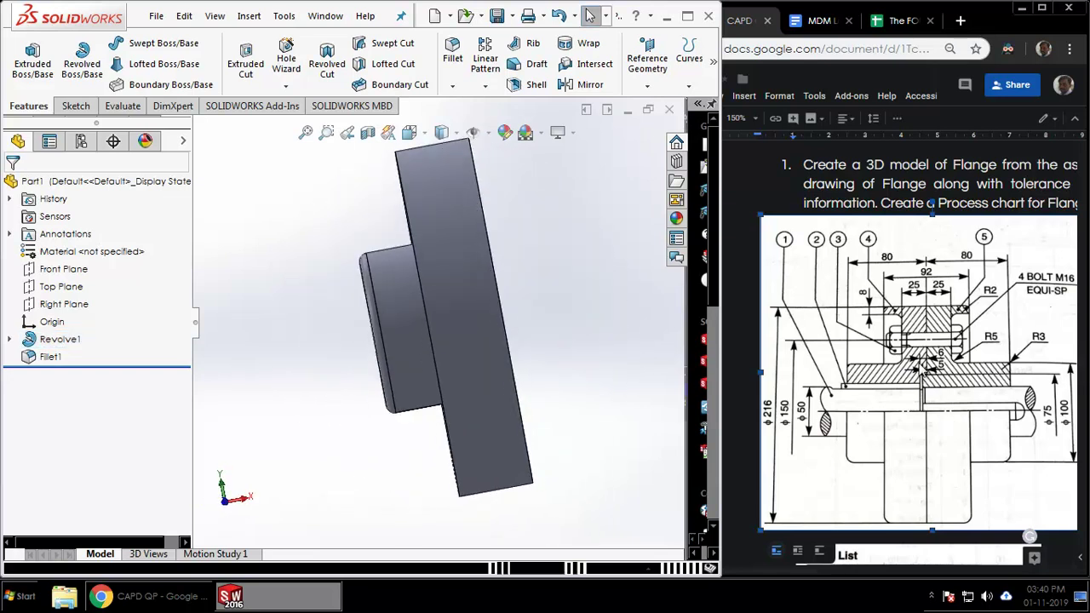
- Switch to the drawing document in Chrome, enlarge it to 200% and bring the whole flange drawing into view
click(757, 121)
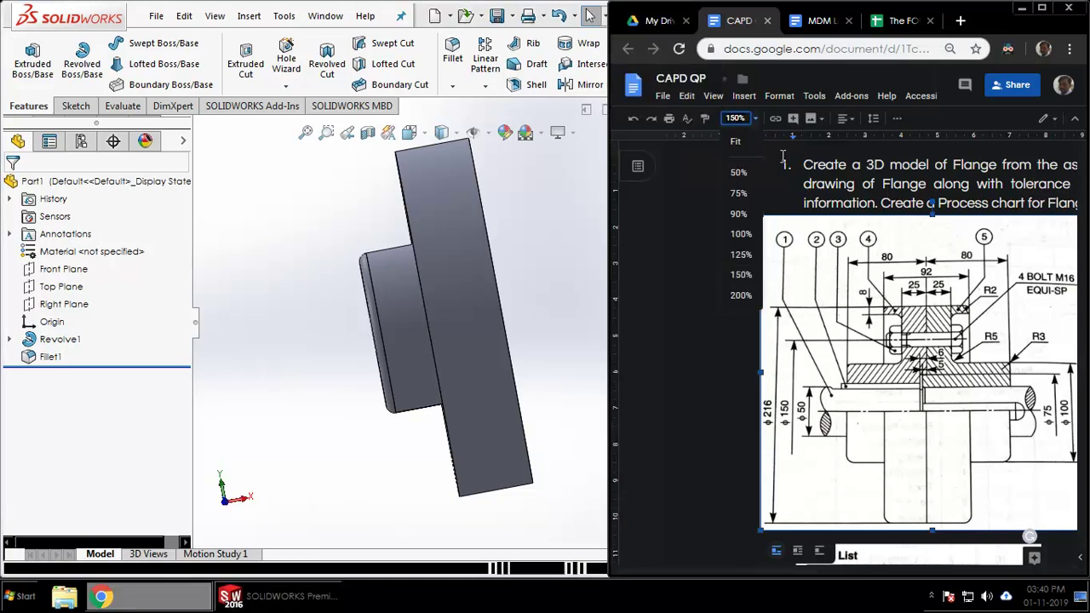
key(Return)
scroll(847, 383, down, 3)
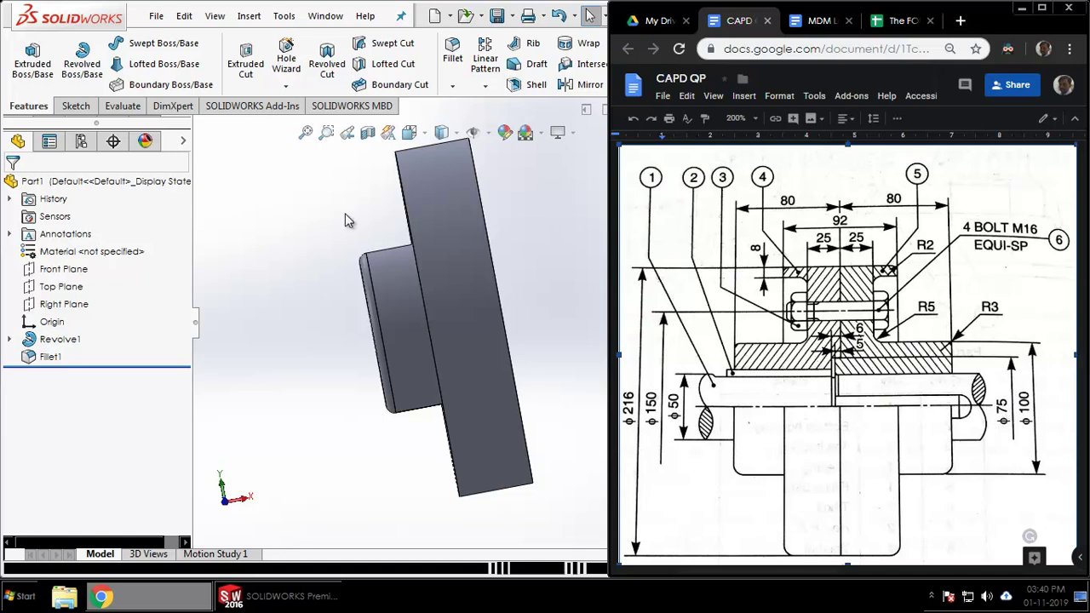
- Reopen the revolve's profile sketch in SOLIDWORKS for editing and orient the view normal to it
click(8, 339)
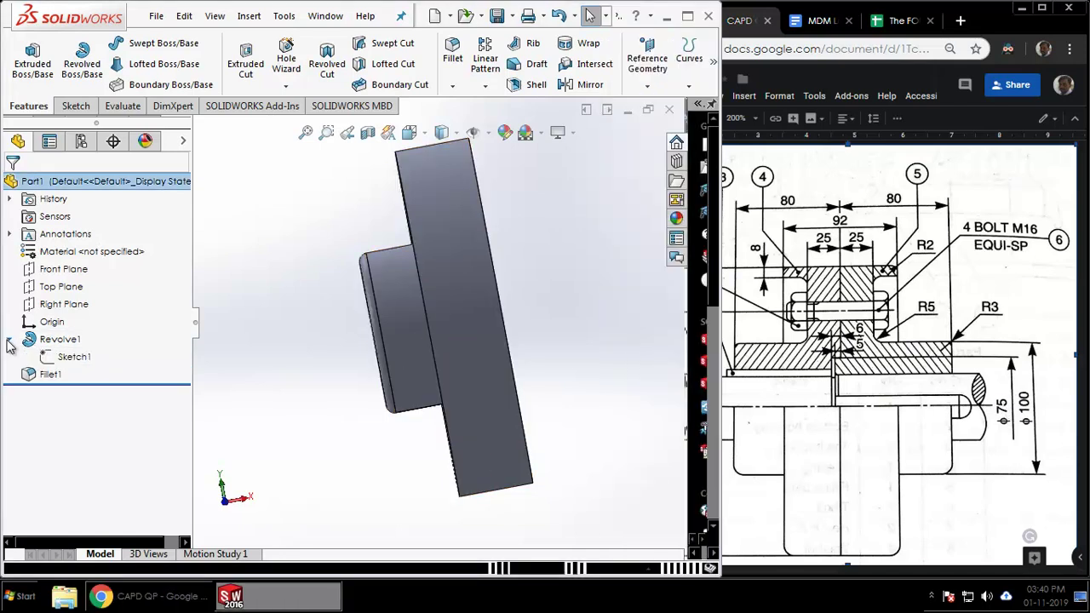
right_click(52, 356)
click(75, 311)
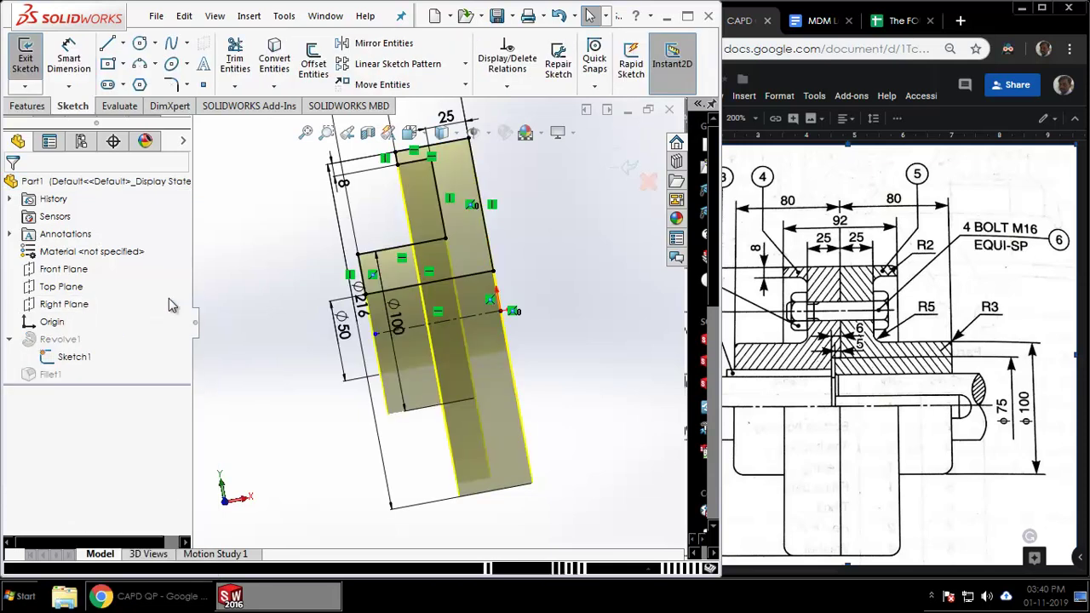
mouse_move(449, 141)
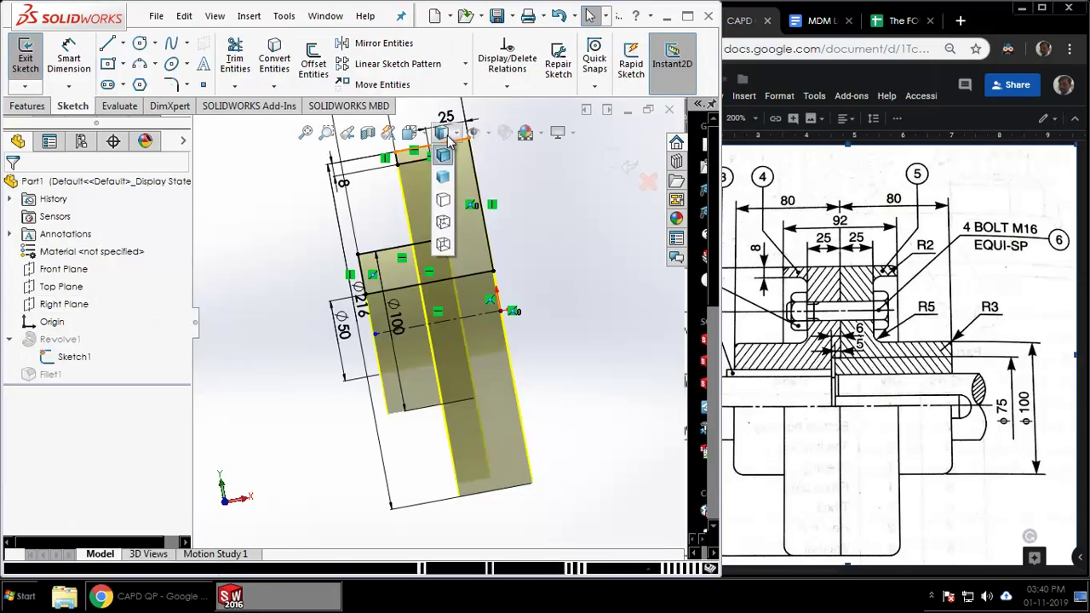
click(409, 134)
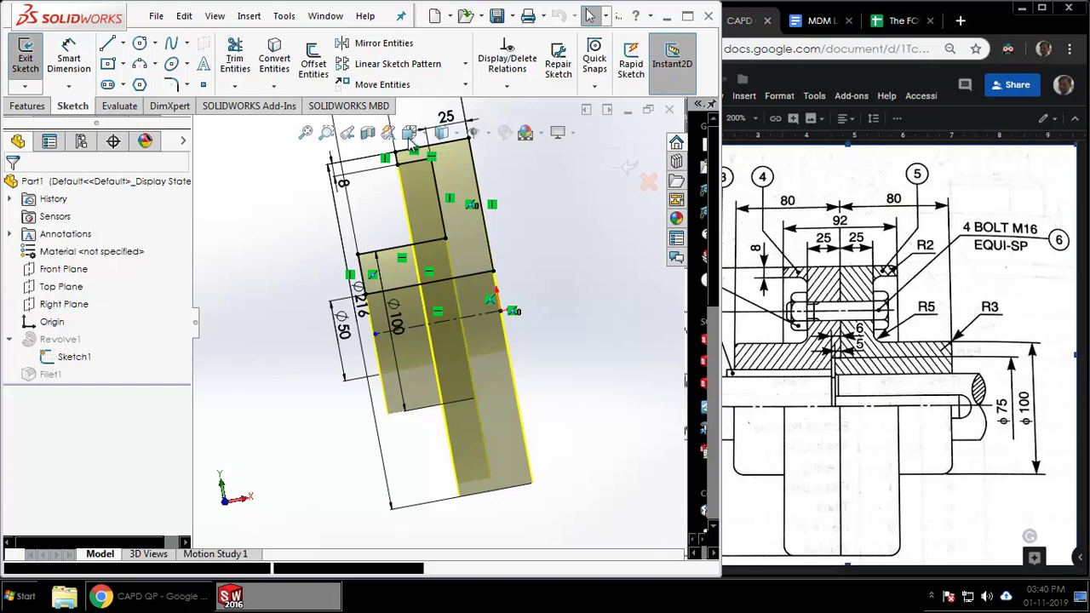
key(space)
click(379, 286)
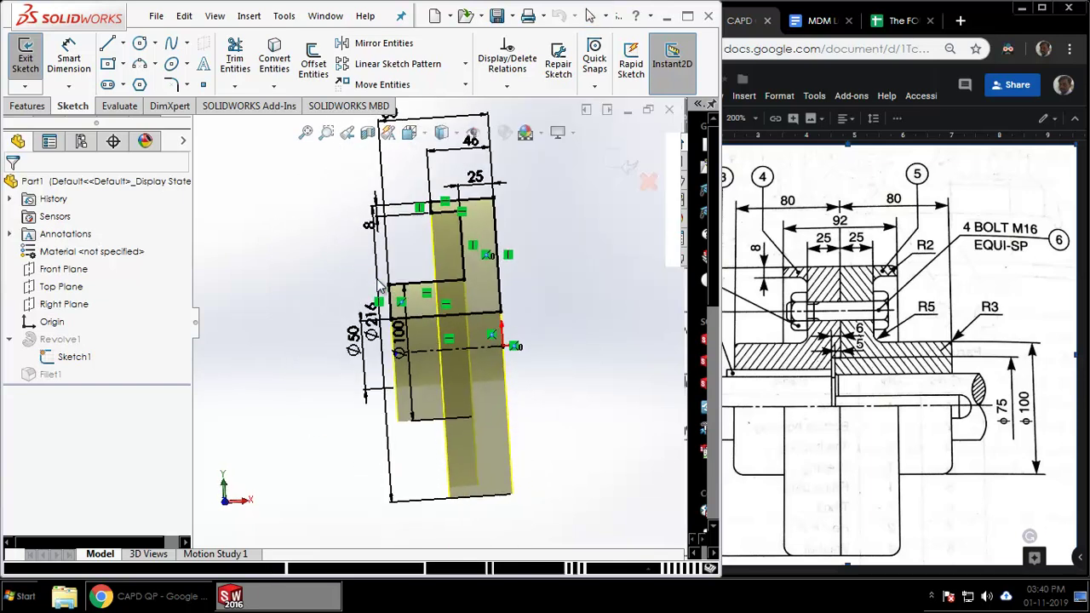
- Sketch a stepped recess at the profile's bore corner on the outer face with two lines, about 5.7 mm deep and 15.4 mm high
scroll(492, 255, up, 2)
scroll(485, 307, down, 2)
scroll(452, 336, down, 2)
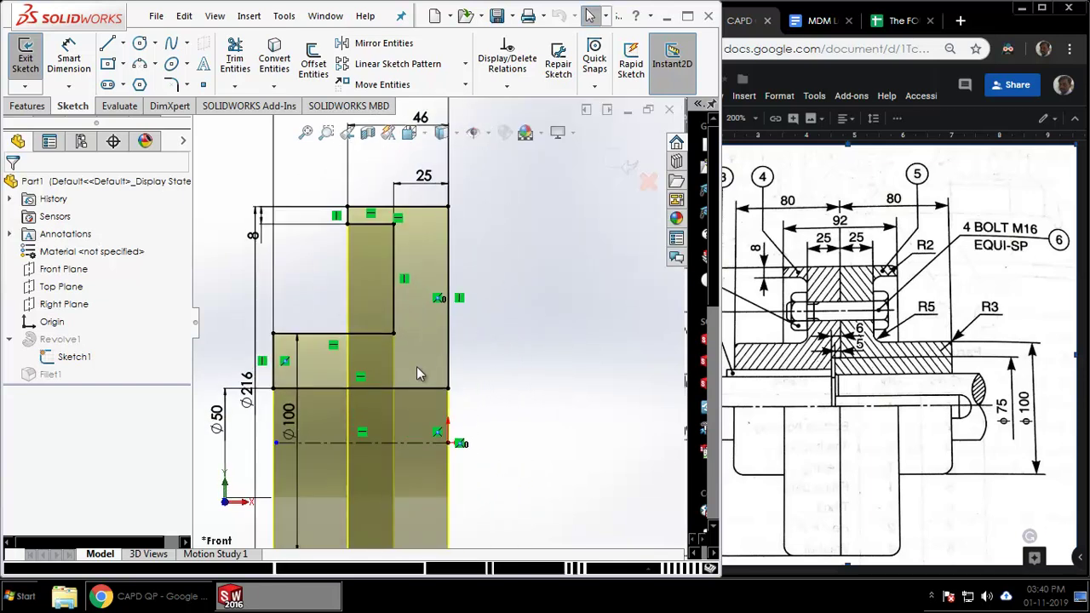
scroll(430, 363, down, 2)
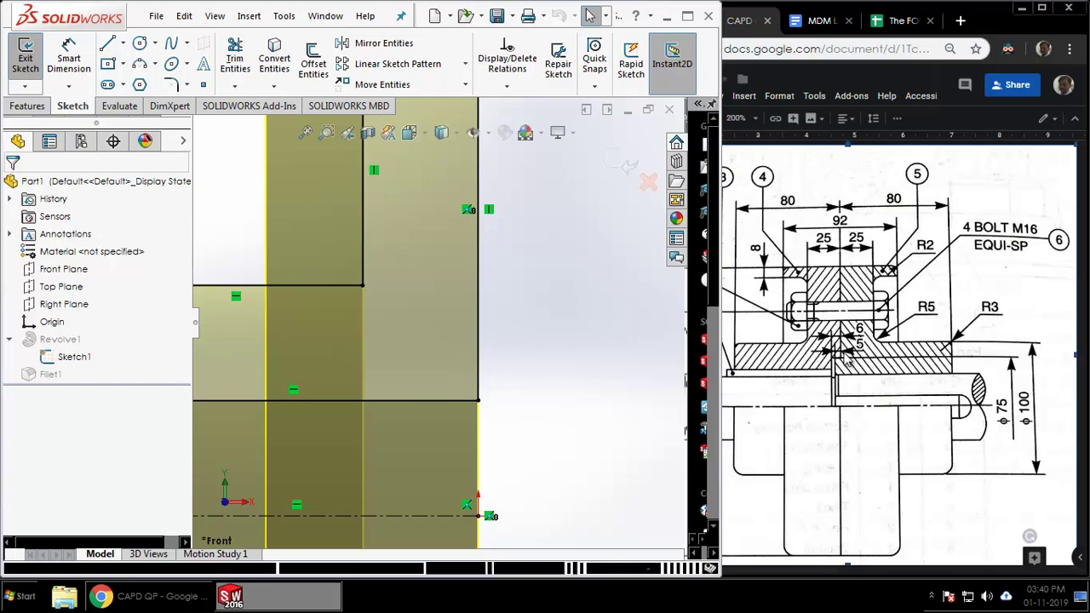
click(107, 44)
click(479, 331)
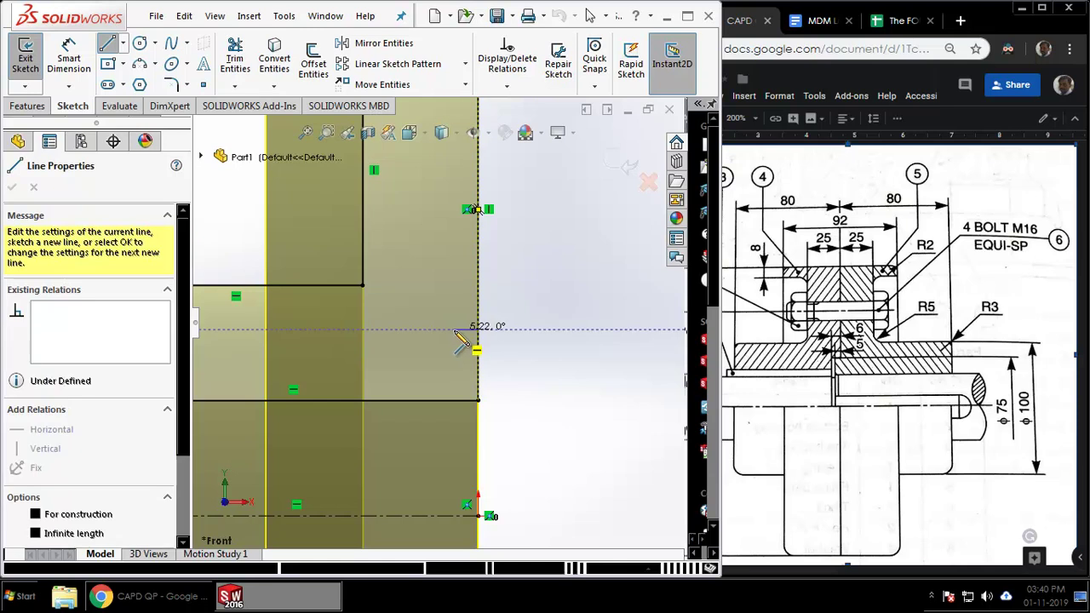
click(451, 329)
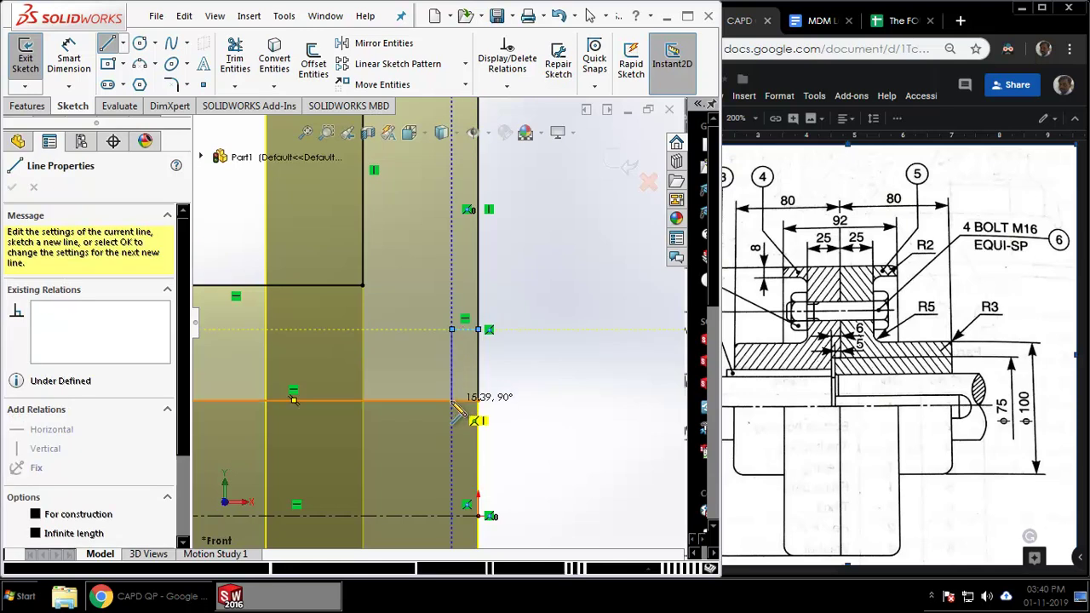
click(452, 401)
key(Escape)
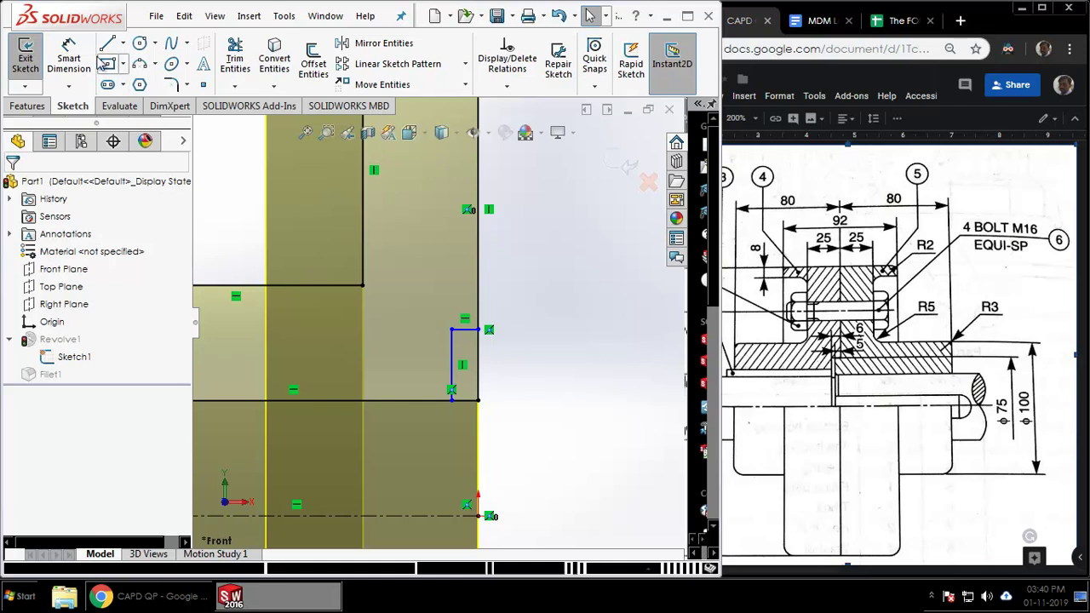
- Dimension the recess's upper edge about the centerline as a 75 mm diameter
click(69, 60)
click(465, 331)
click(452, 515)
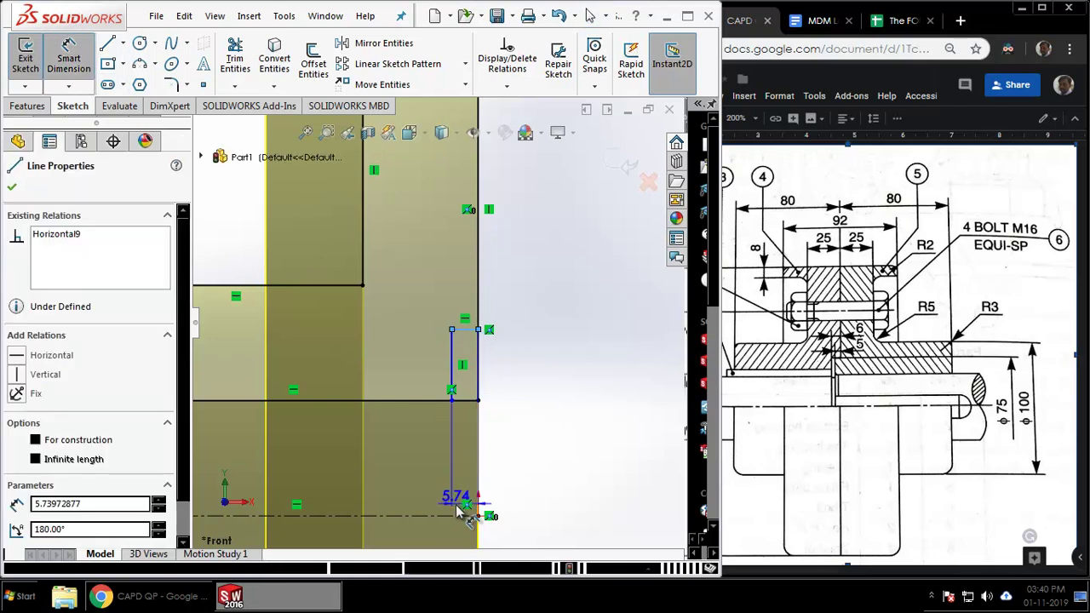
click(584, 534)
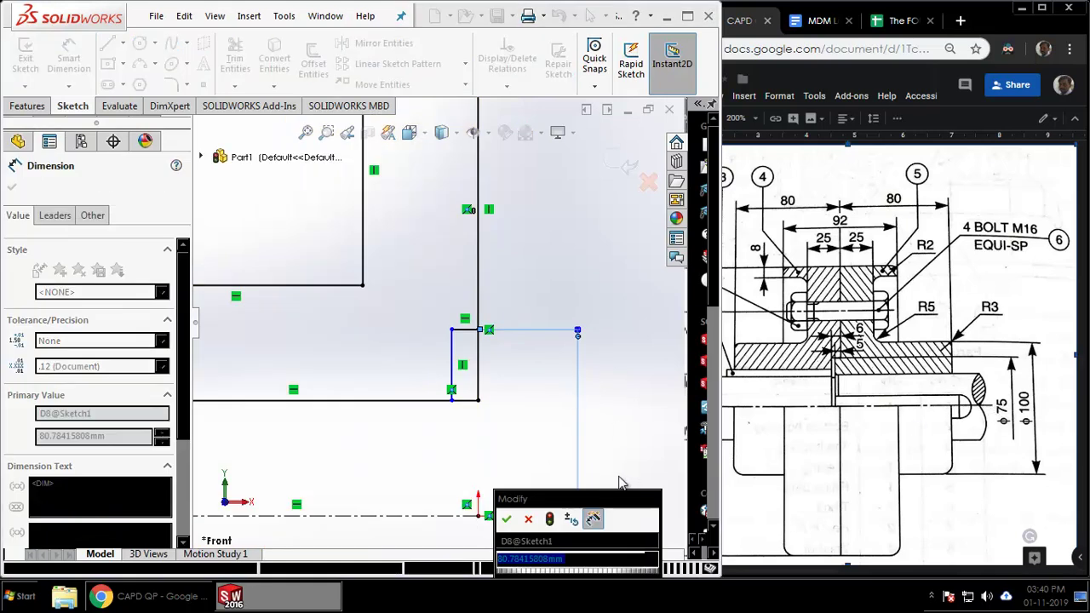
text(75)
key(Return)
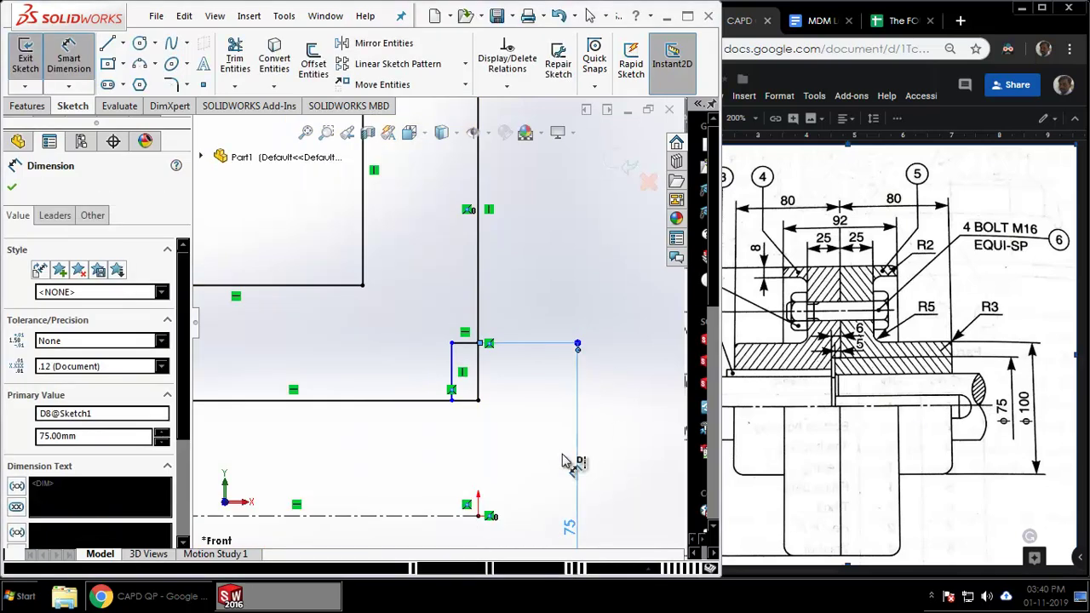
- Dimension the recess's depth from the profile's outer face line as 6 mm
click(471, 341)
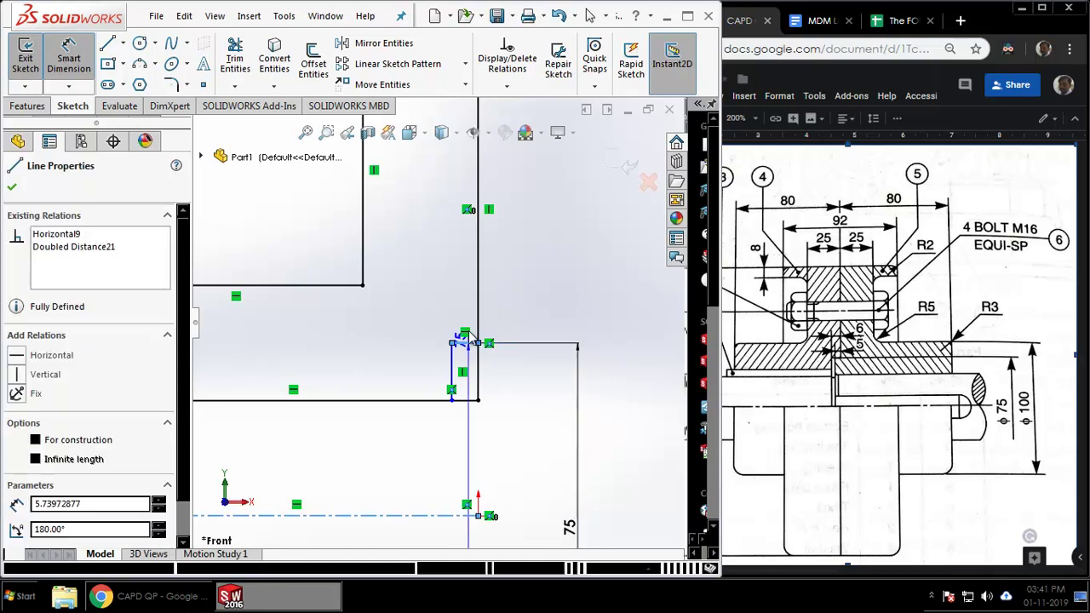
key(Escape)
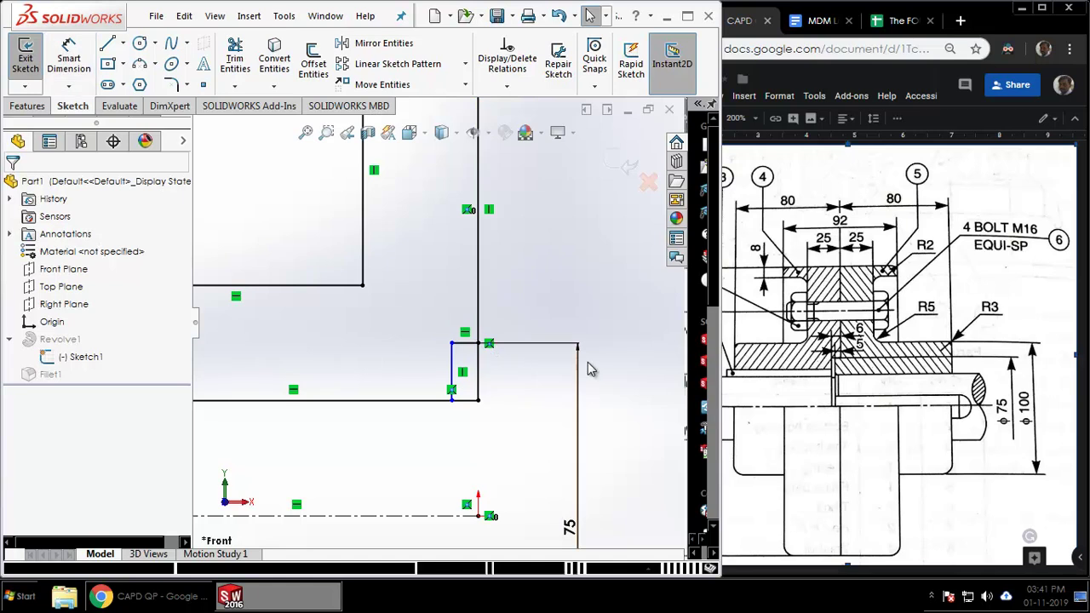
key(Return)
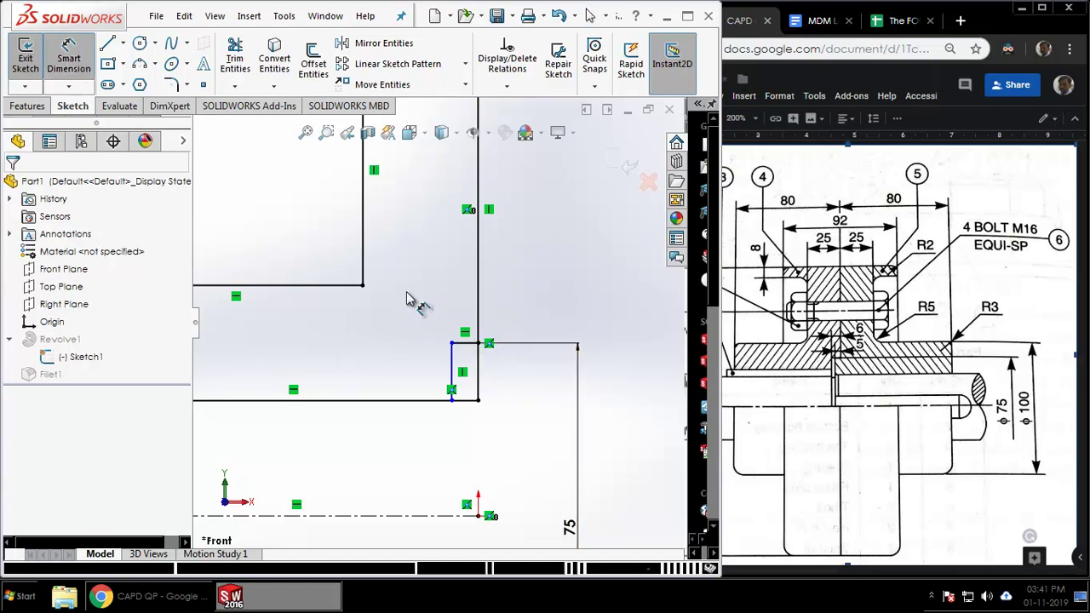
click(453, 371)
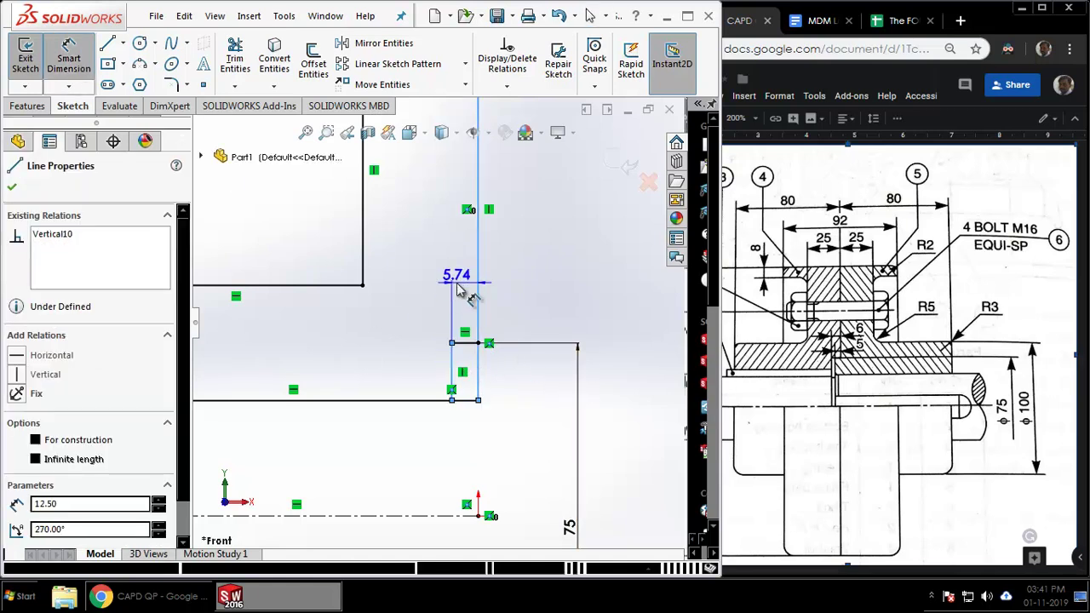
click(458, 289)
text(6)
key(Return)
key(Escape)
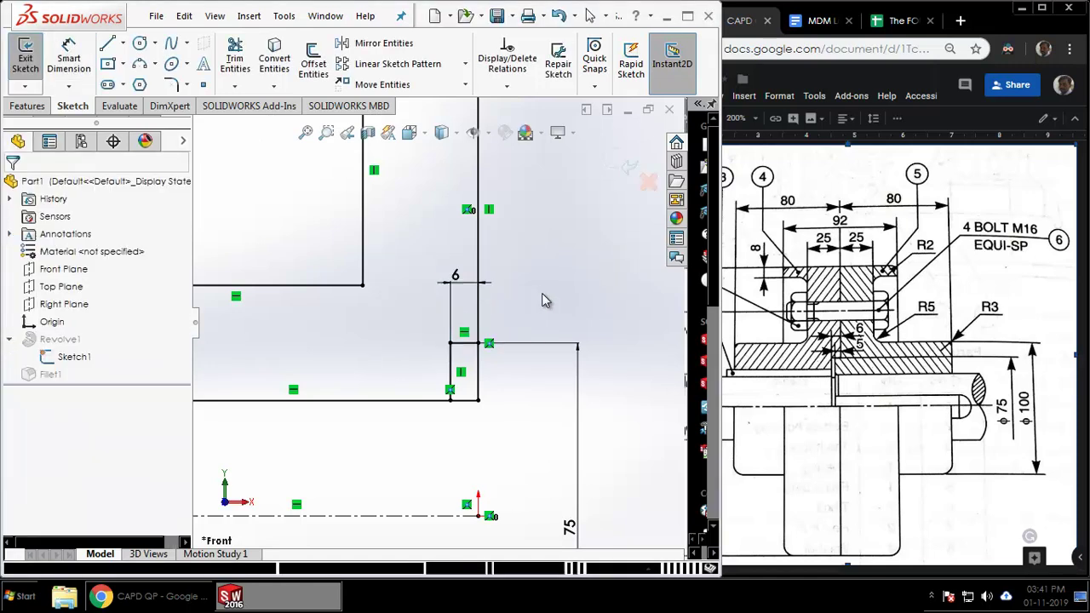
- Trim away the leftover bore-corner segments outside the recess and exit the sketch to rebuild the revolved flange
click(25, 108)
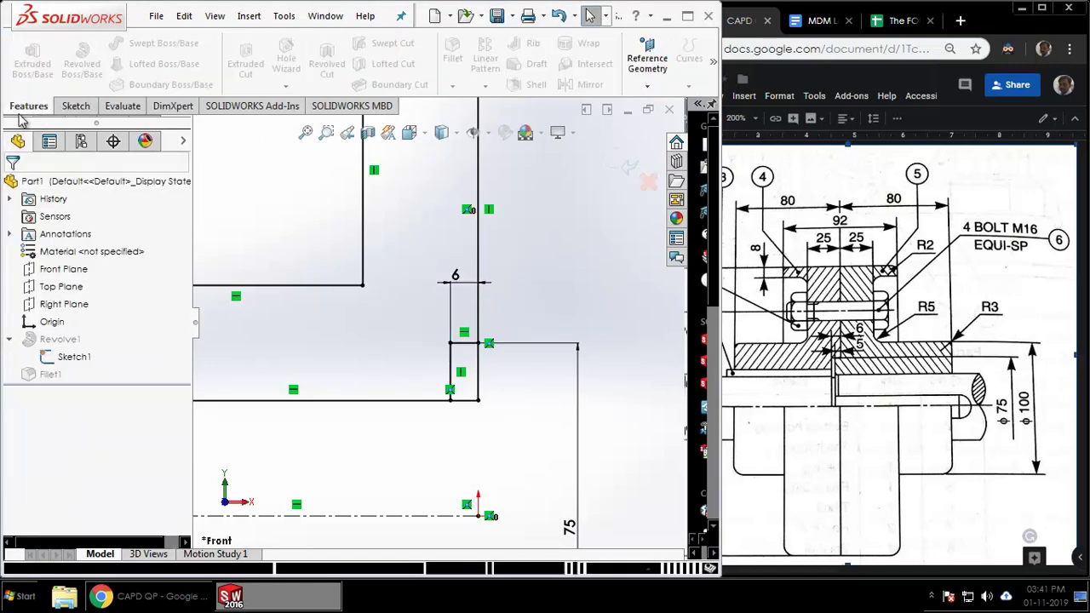
click(76, 107)
click(235, 59)
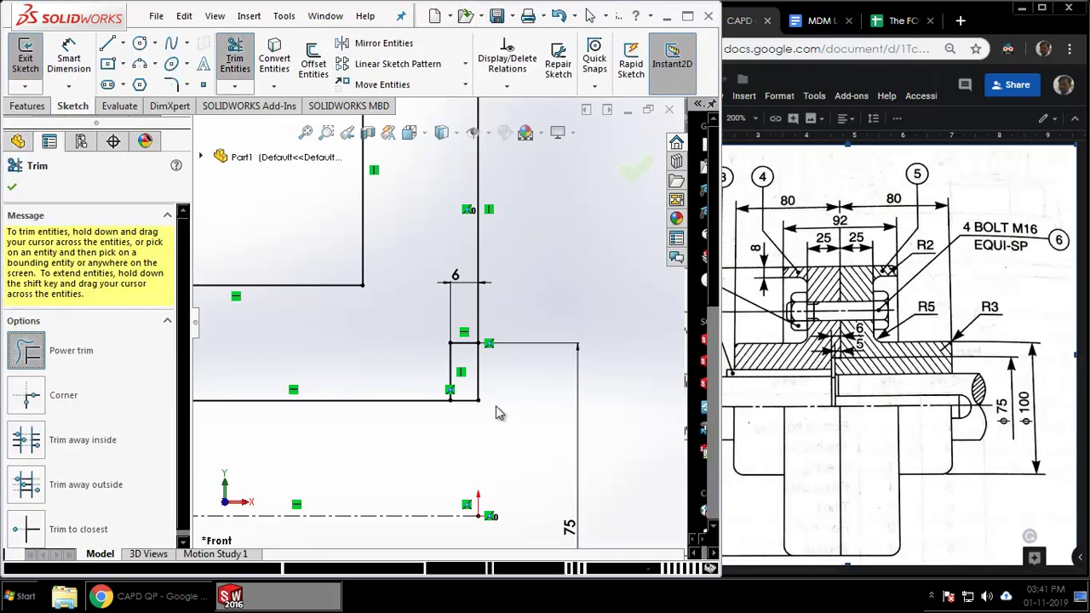
drag(503, 393, 474, 414)
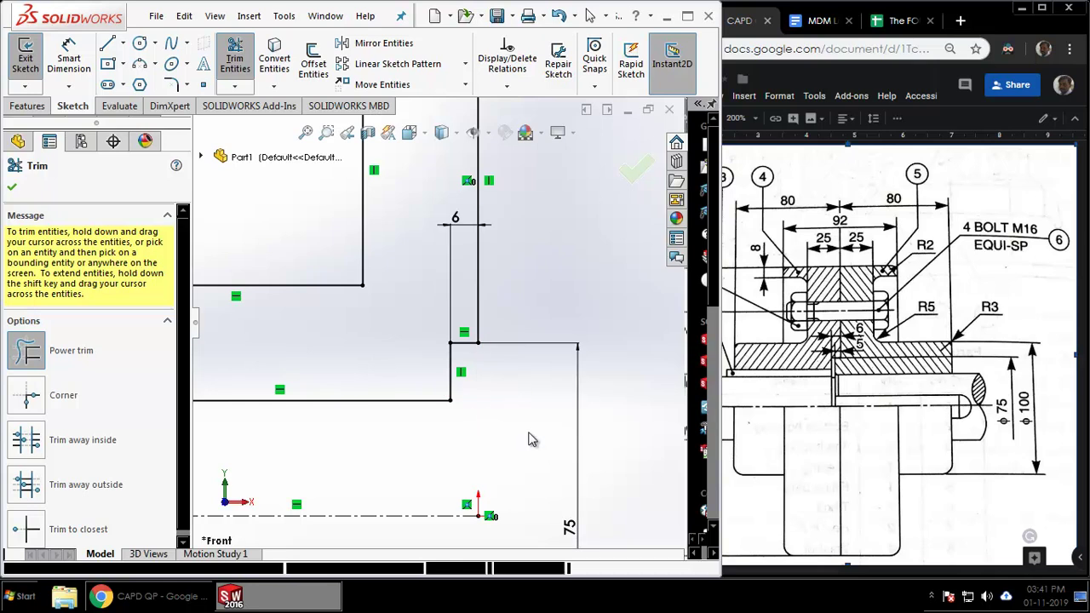
key(Escape)
scroll(553, 273, up, 3)
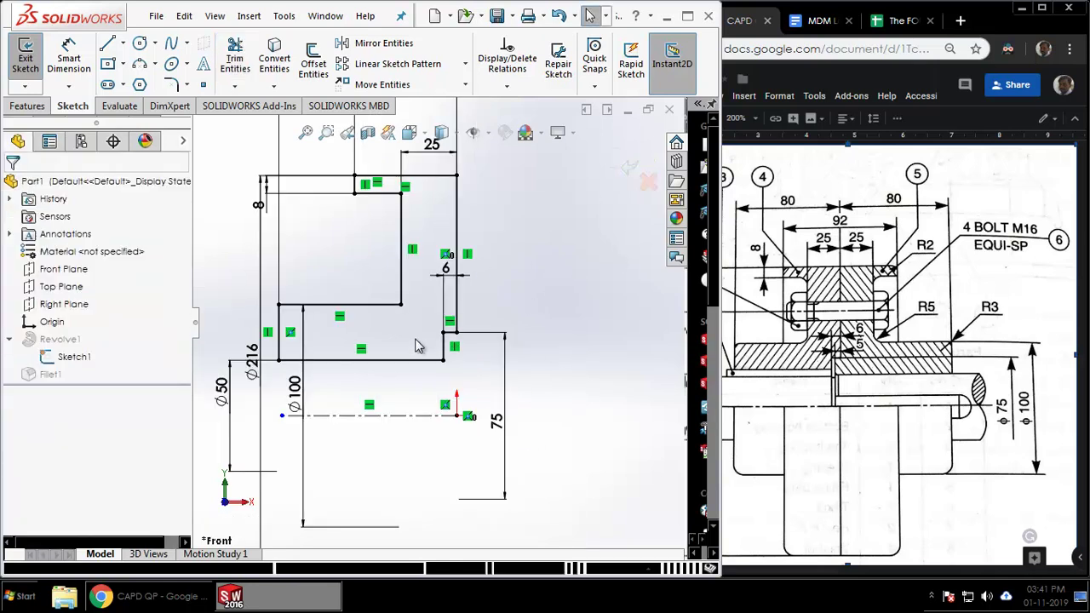
click(629, 166)
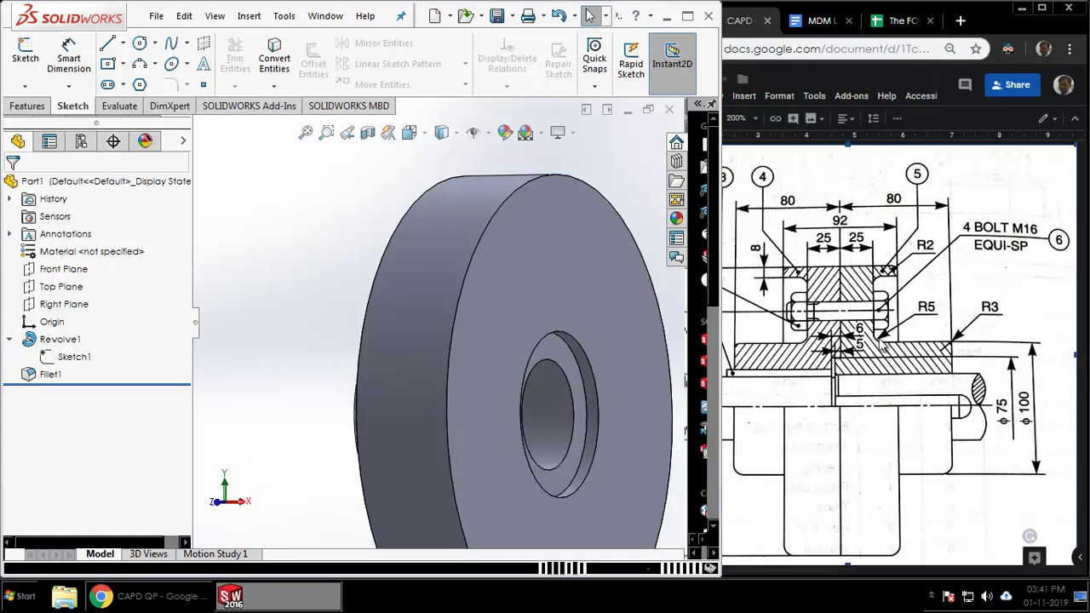
- Start a new sketch on the annular web face around the hub and view it square-on from the left
middle_drag(531, 303, 606, 237)
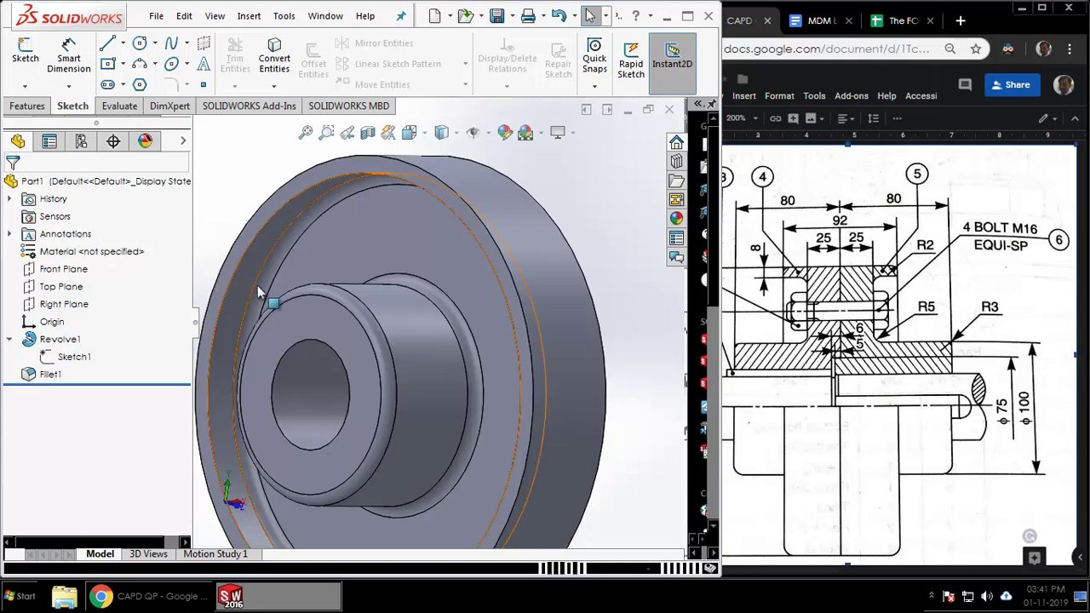
click(366, 237)
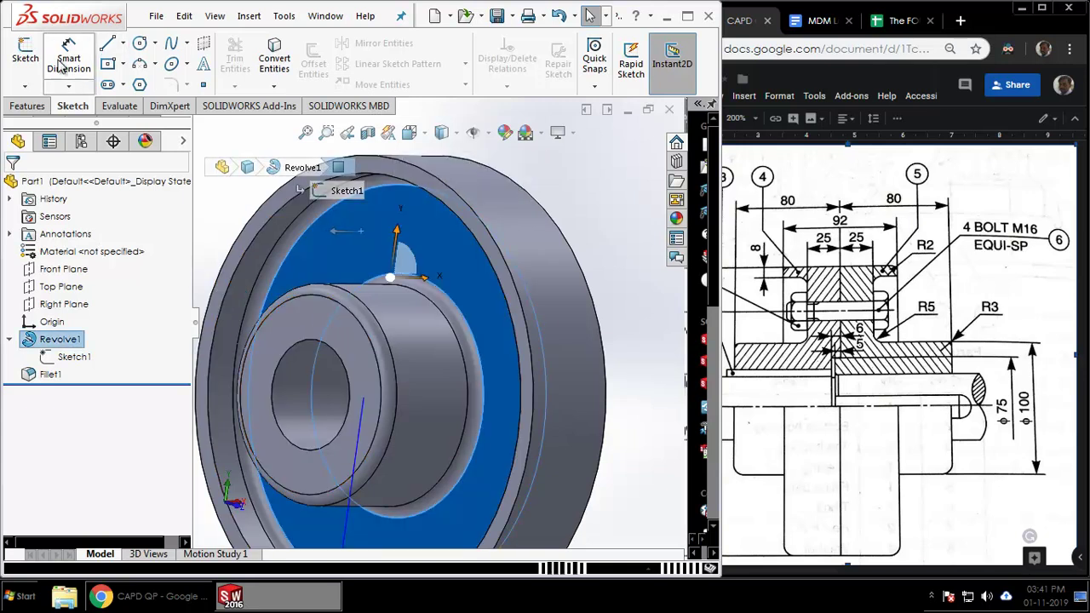
click(26, 53)
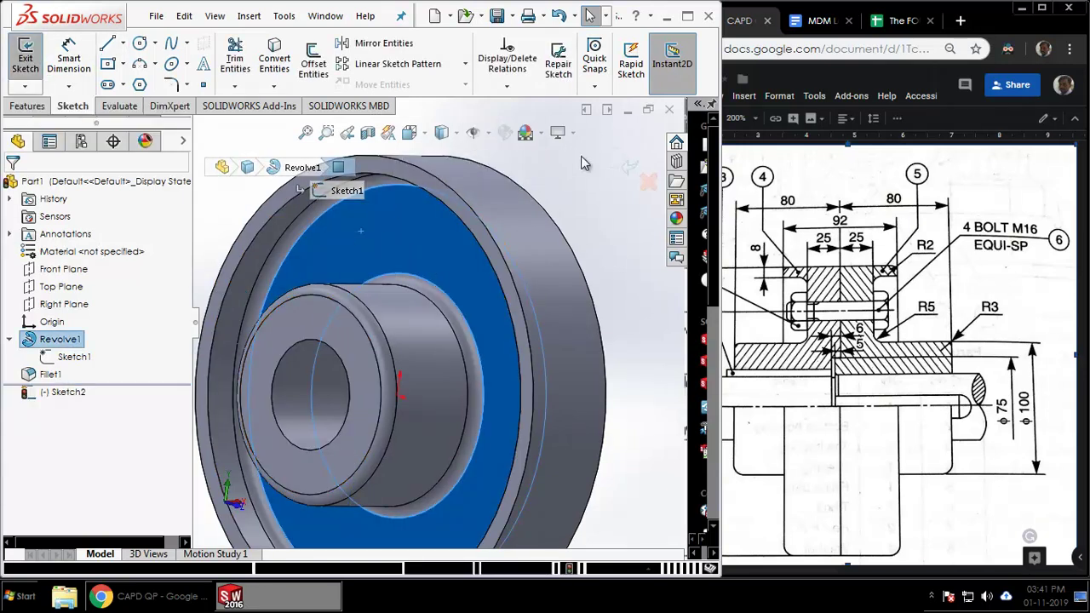
click(410, 132)
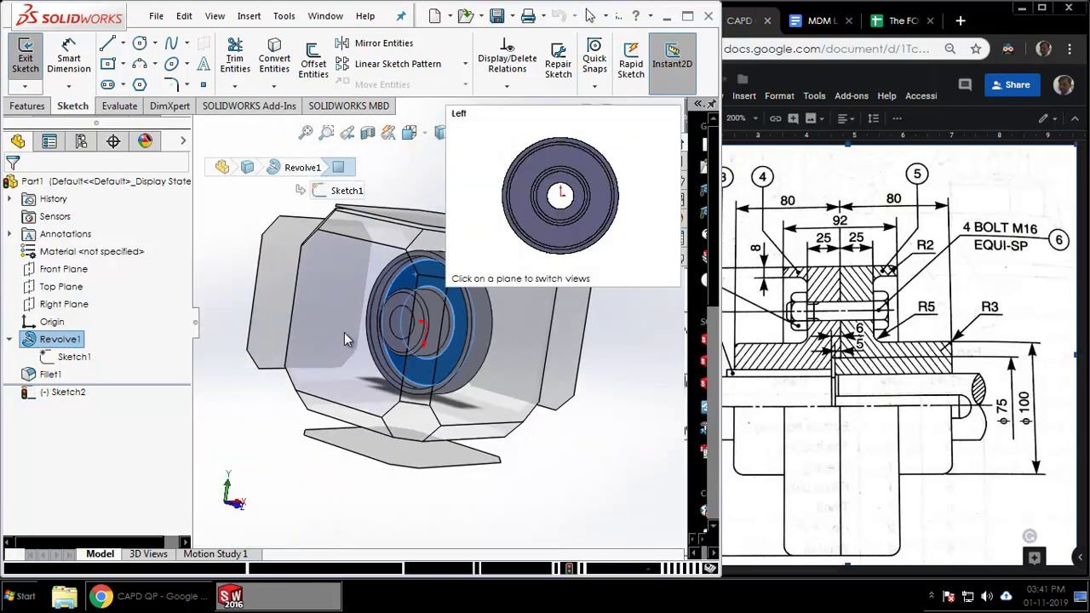
click(344, 332)
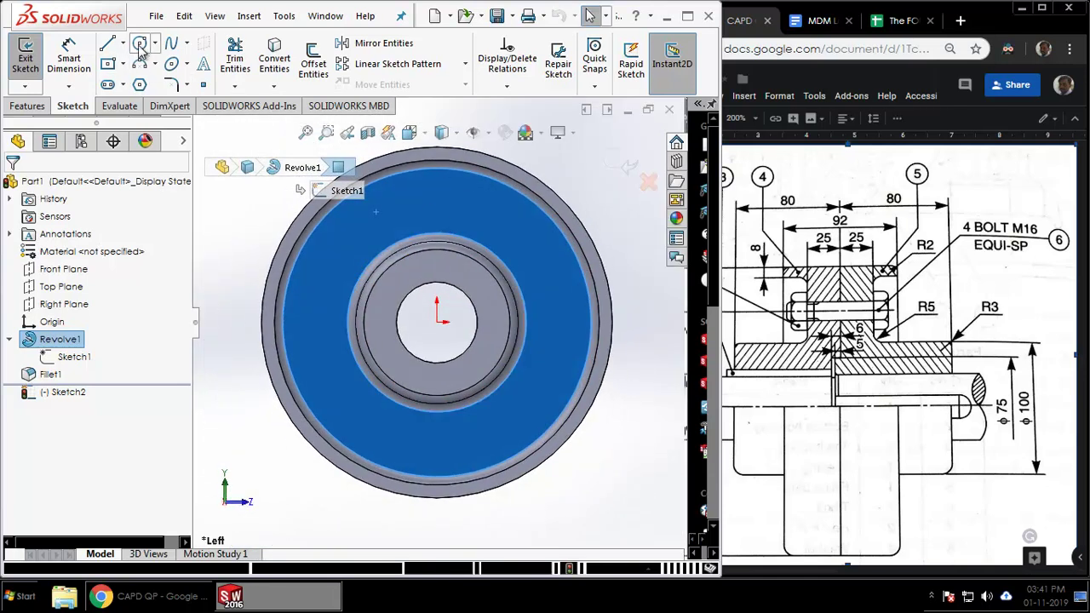
- Sketch a bolt-hole circle on the web face straight above the bore, centred about 74 mm from the origin
click(140, 44)
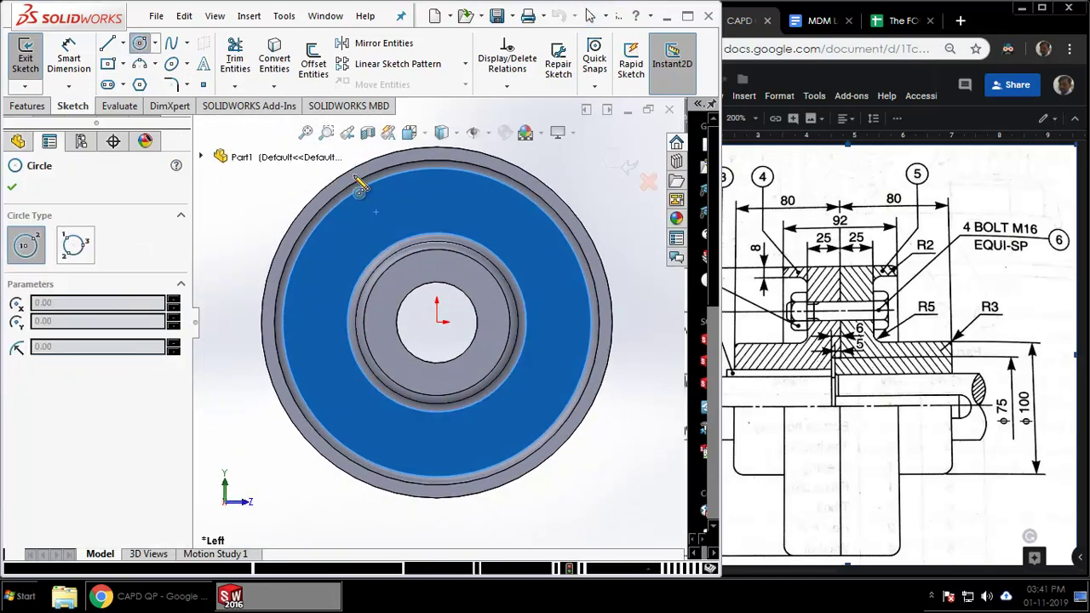
click(436, 202)
click(457, 197)
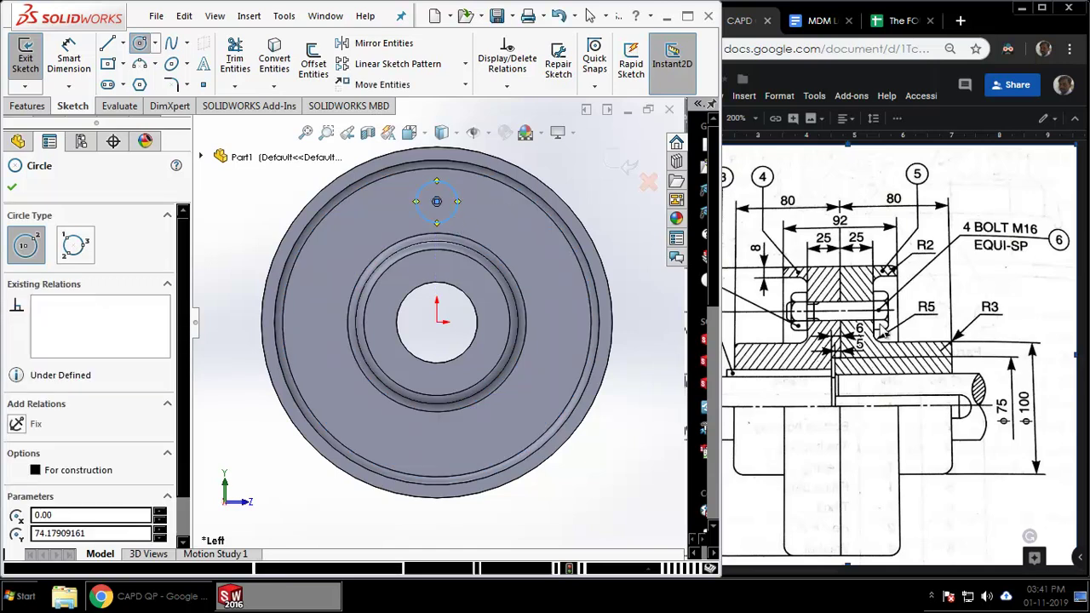
click(856, 497)
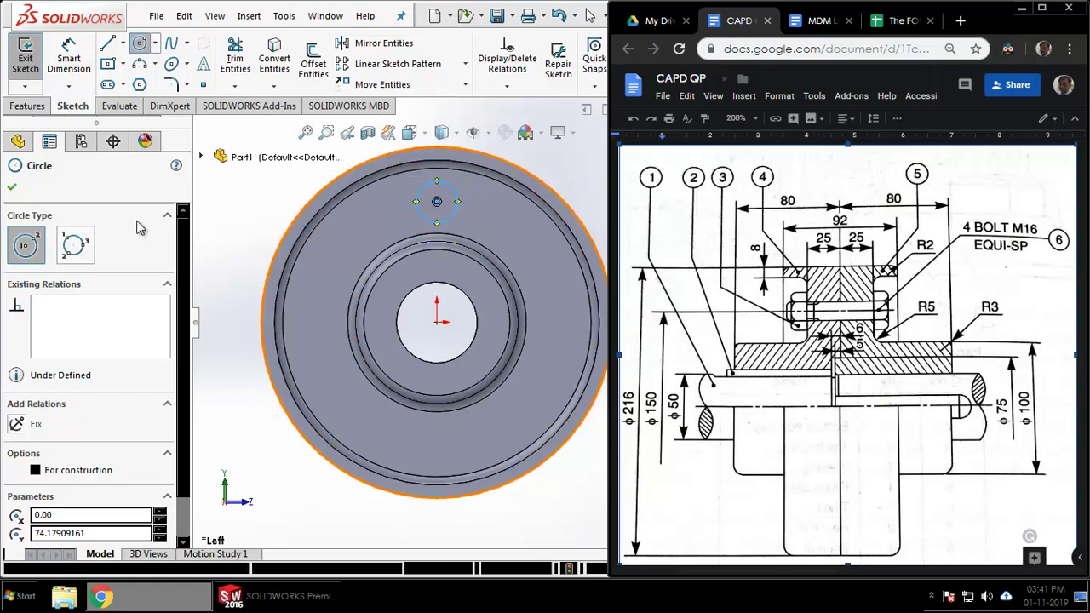
click(69, 55)
click(436, 203)
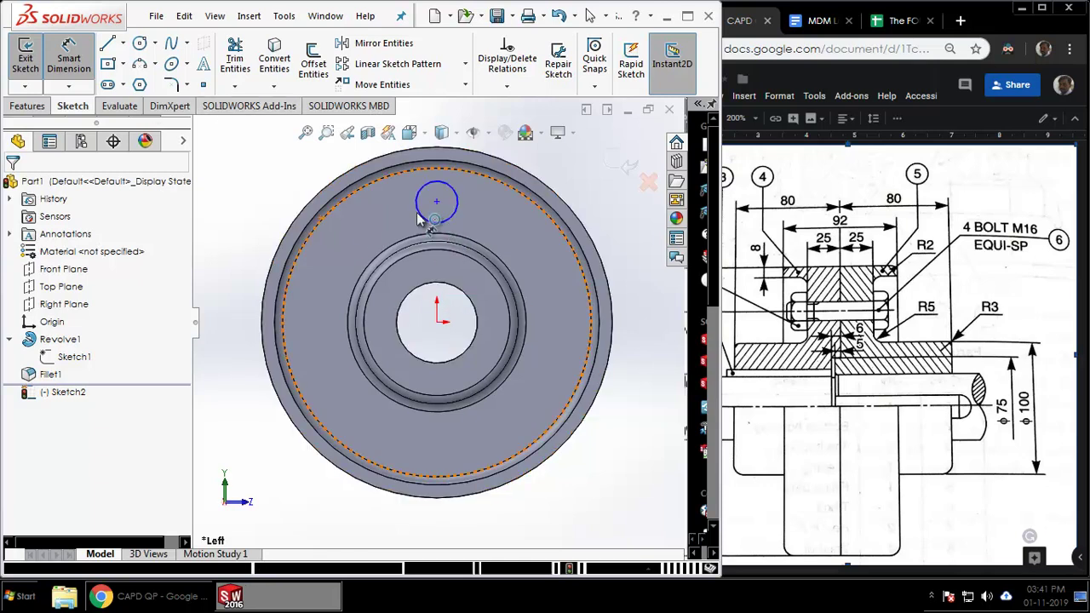
key(Escape)
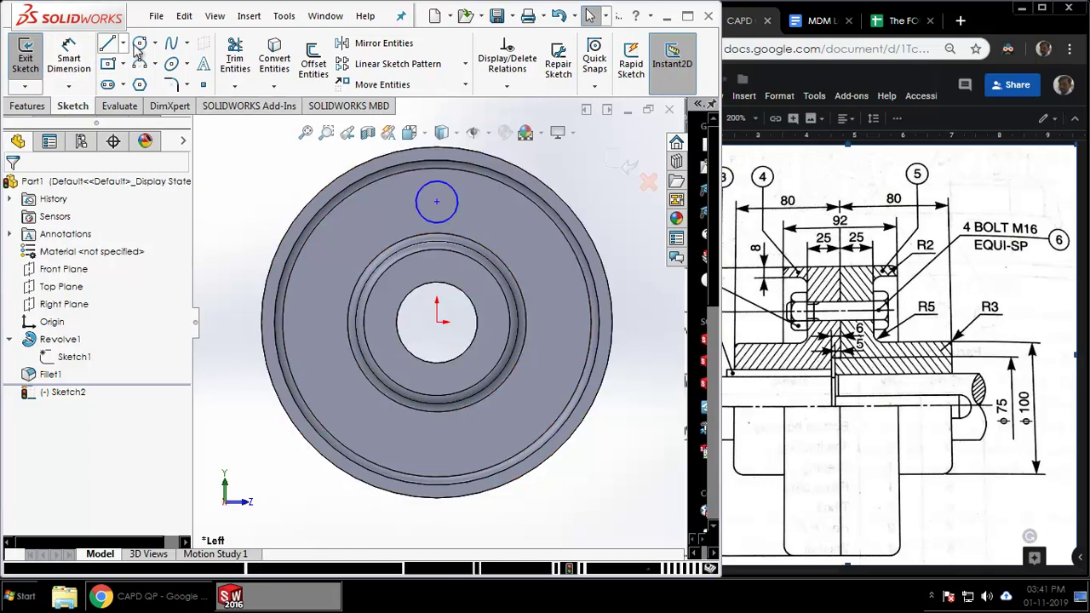
click(139, 45)
click(436, 201)
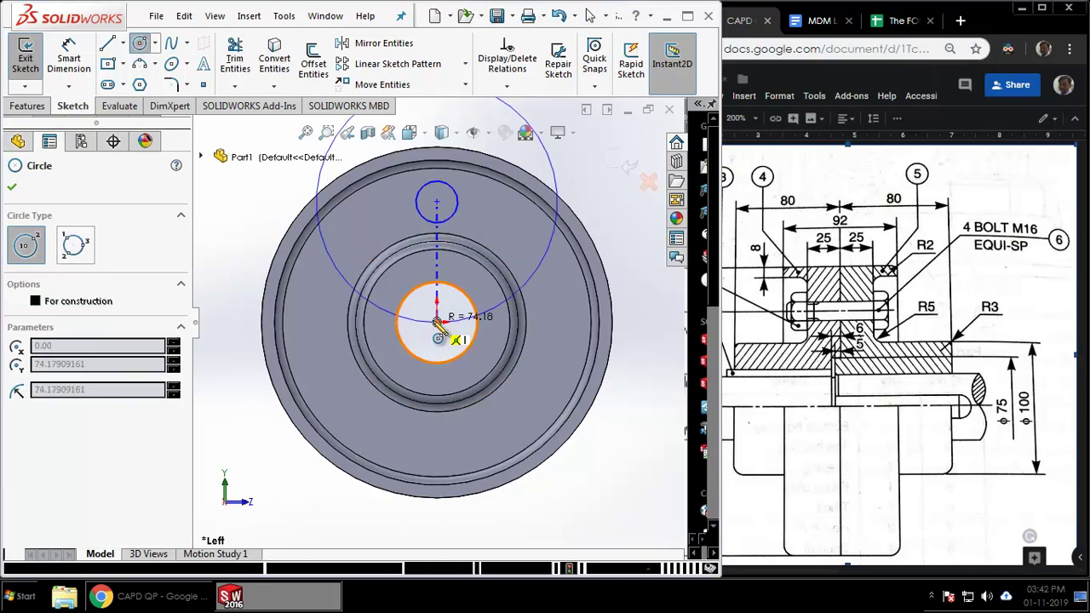
key(Escape)
- Dimension the bolt-hole circle's centre at 75 mm from the origin, checking the bolt circle diameter on the drawing
click(69, 58)
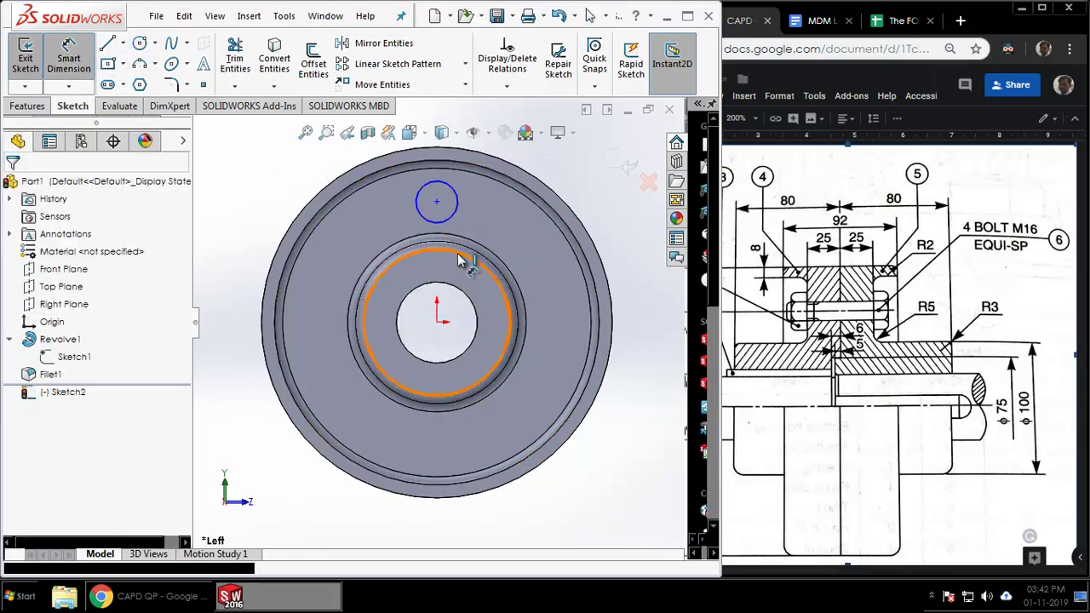
click(436, 202)
click(436, 321)
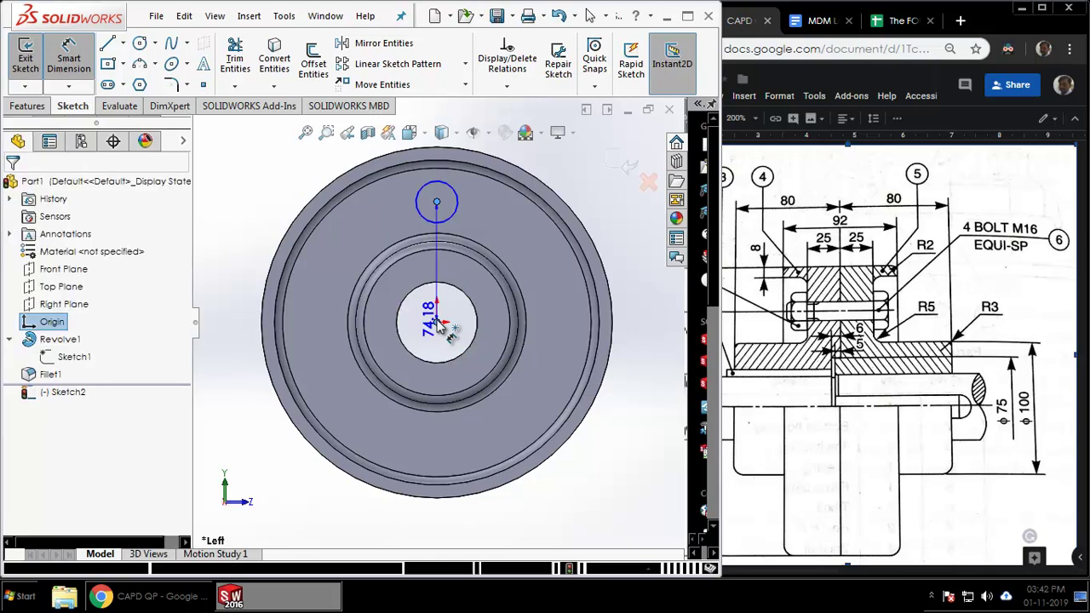
click(242, 270)
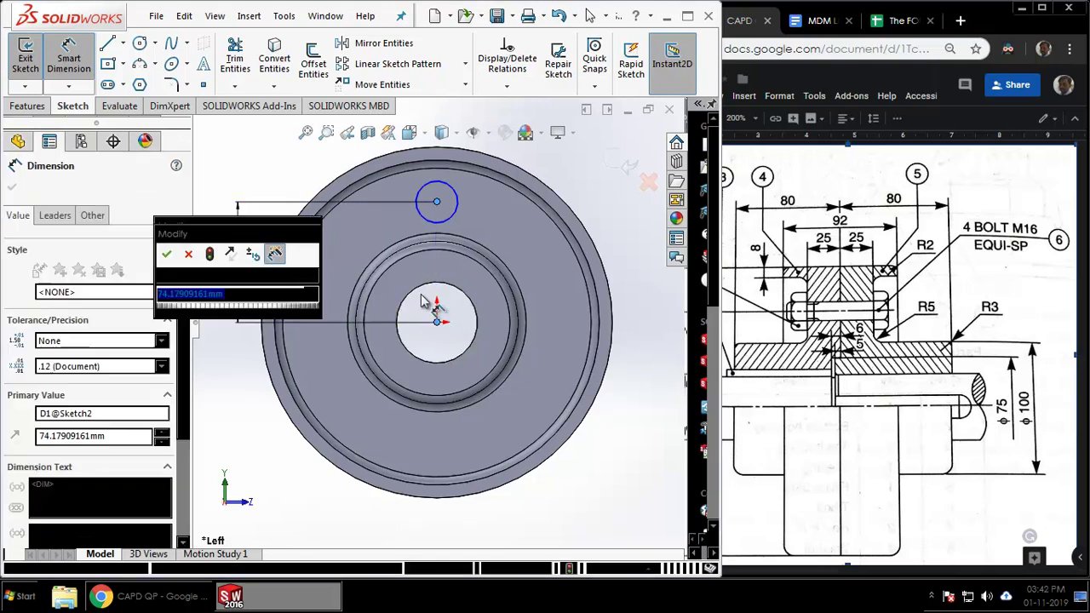
click(870, 356)
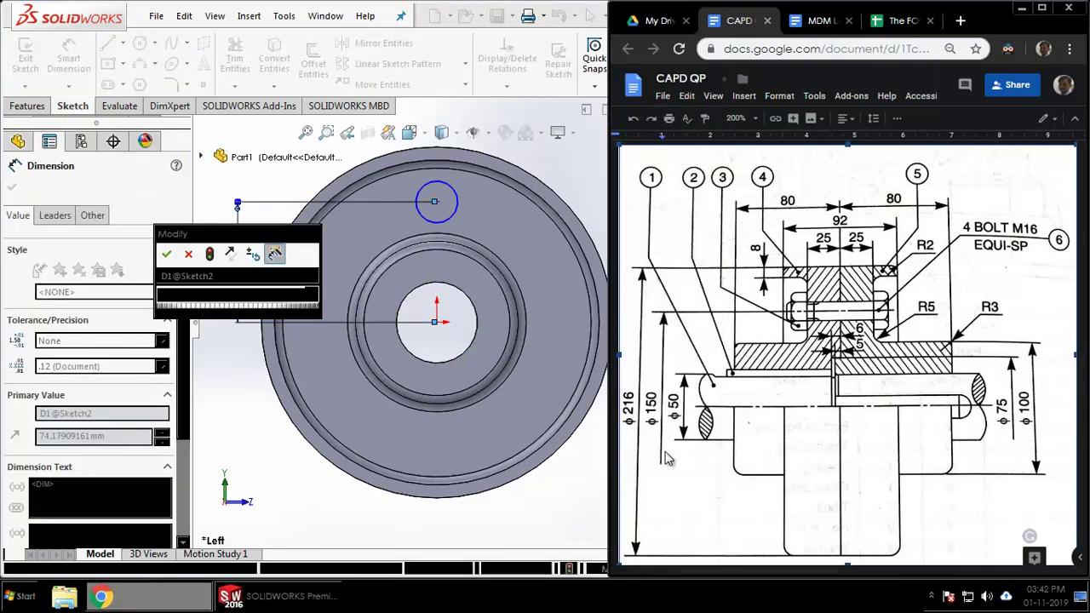
click(197, 296)
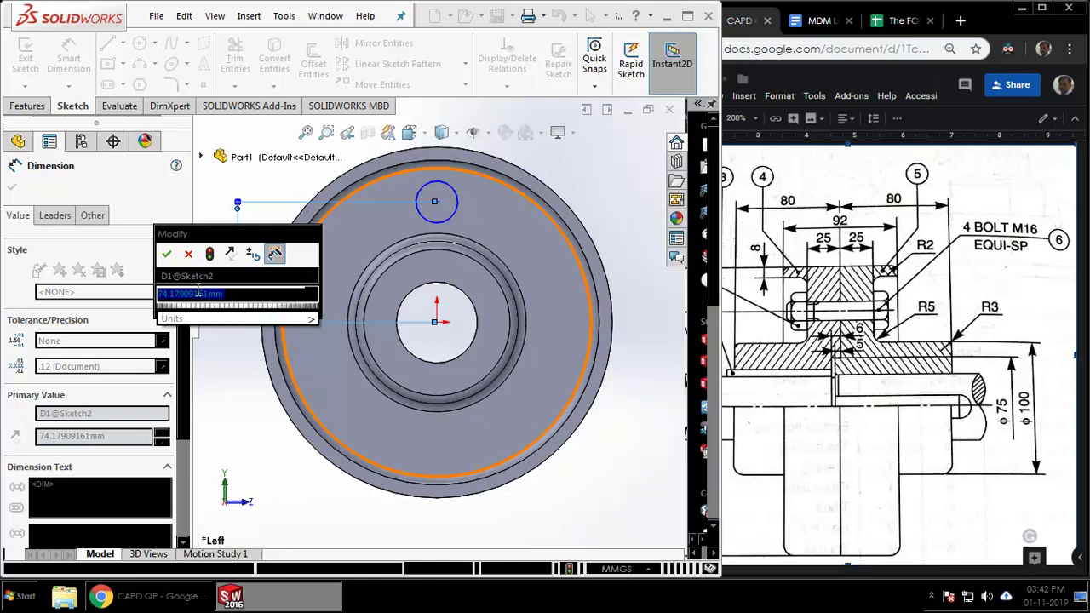
key(BackSpace)
text(75)
key(Return)
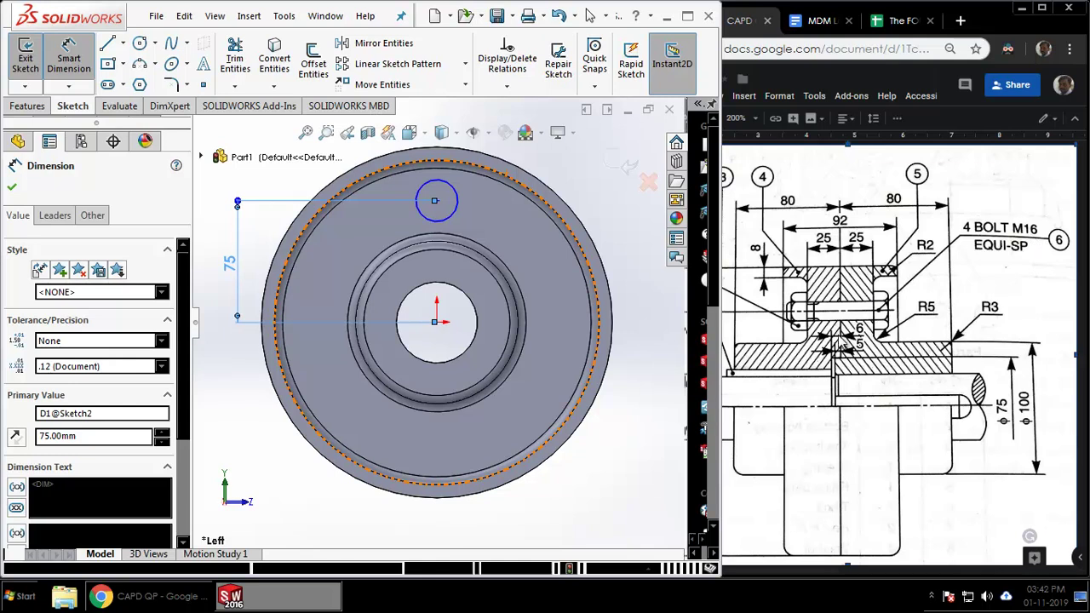
- Check the bolt size on the drawing and dimension the bolt-hole circle as 16 mm in diameter
click(864, 322)
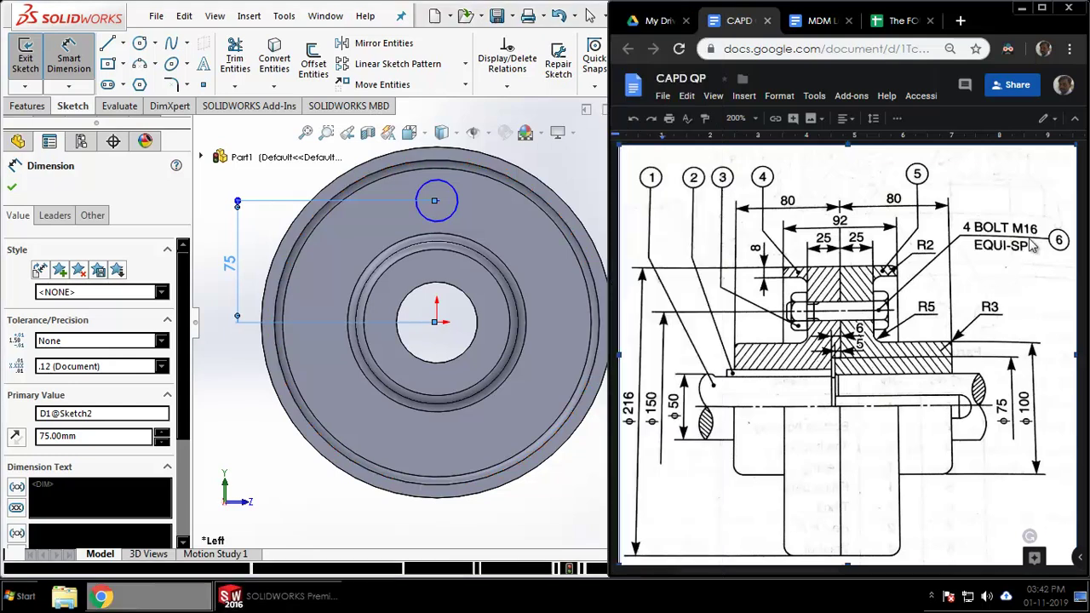
click(450, 191)
click(525, 158)
text(16)
key(Return)
key(Escape)
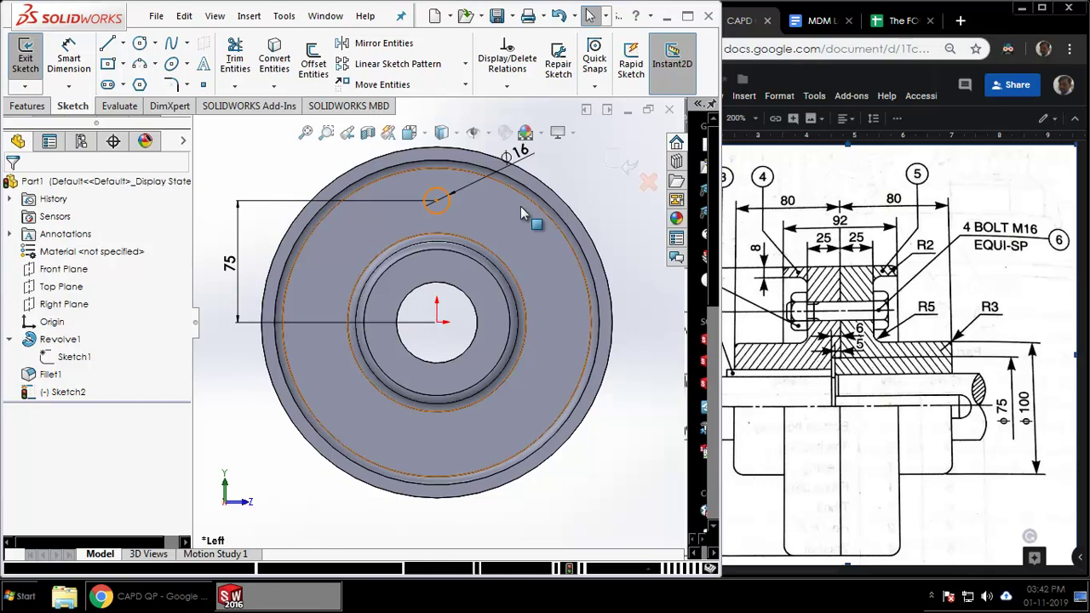
- Pull the bolt-hole circle aside, then add a vertical relation between its centre and the origin
drag(437, 202, 474, 205)
click(439, 334)
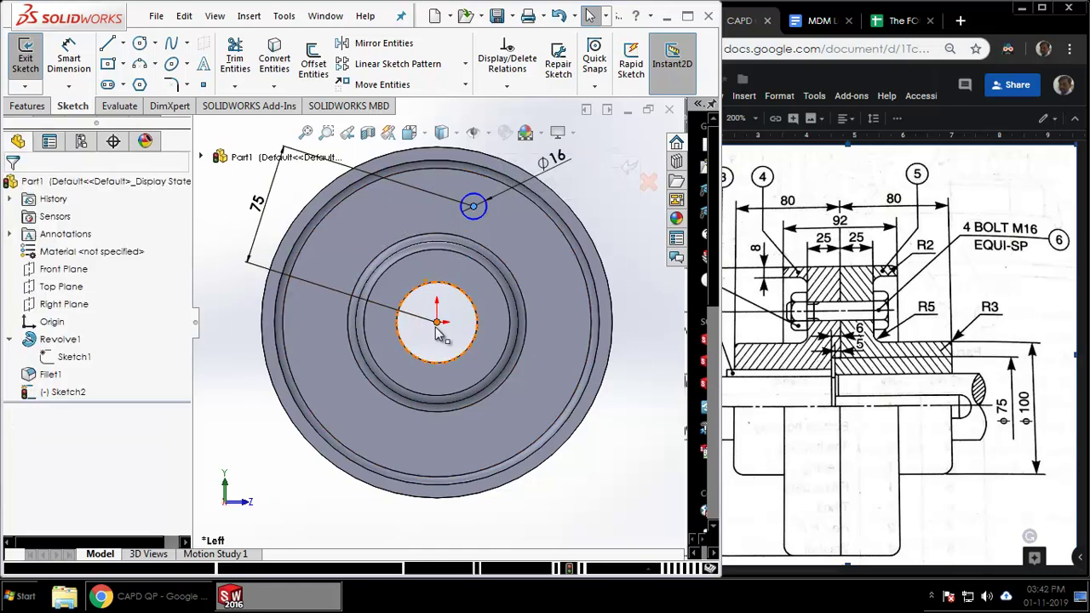
ctrl+click(436, 321)
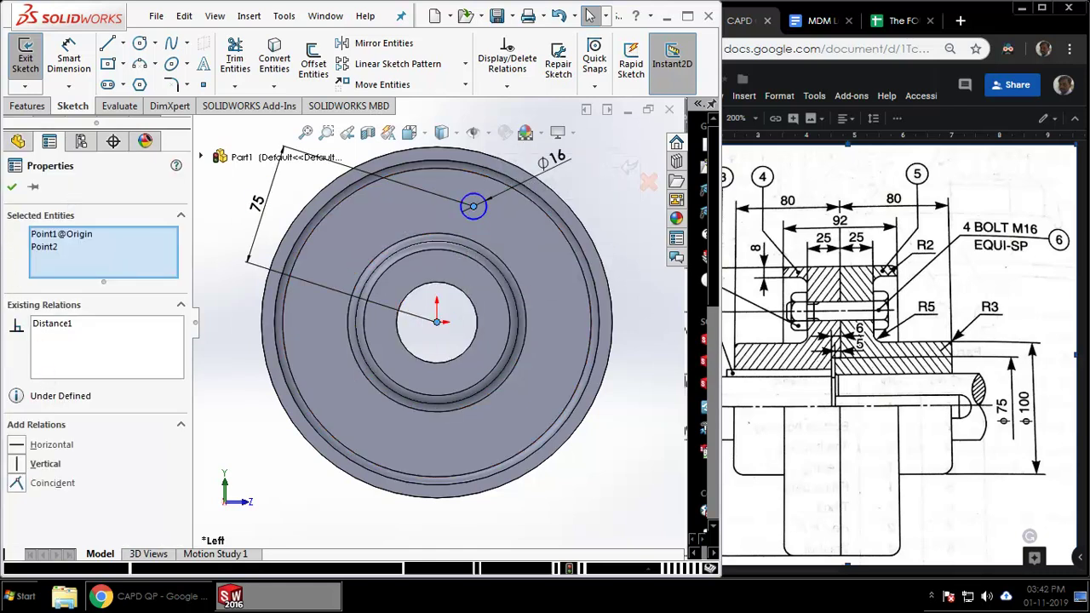
click(47, 246)
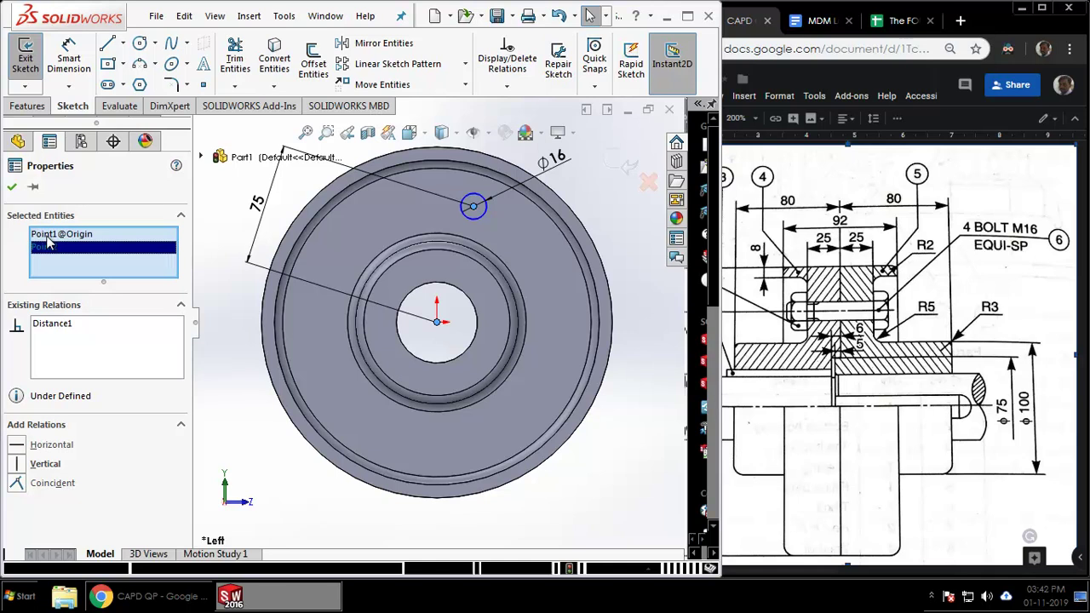
click(17, 464)
key(Escape)
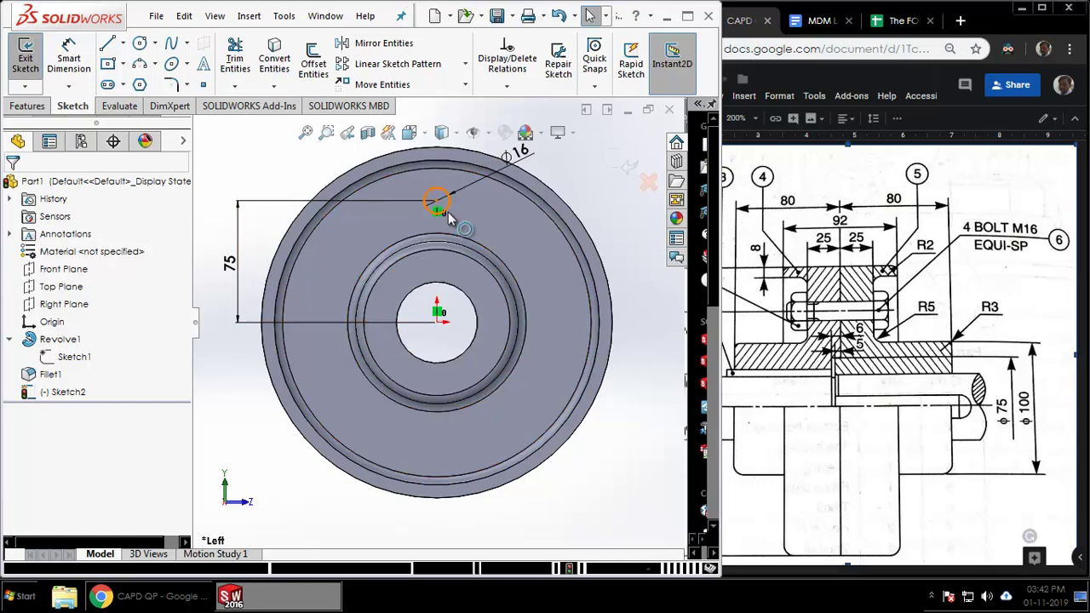
- Create a circular sketch pattern of the 16 mm bolt-hole circle with 4 equally spaced instances over 360 degrees
click(464, 64)
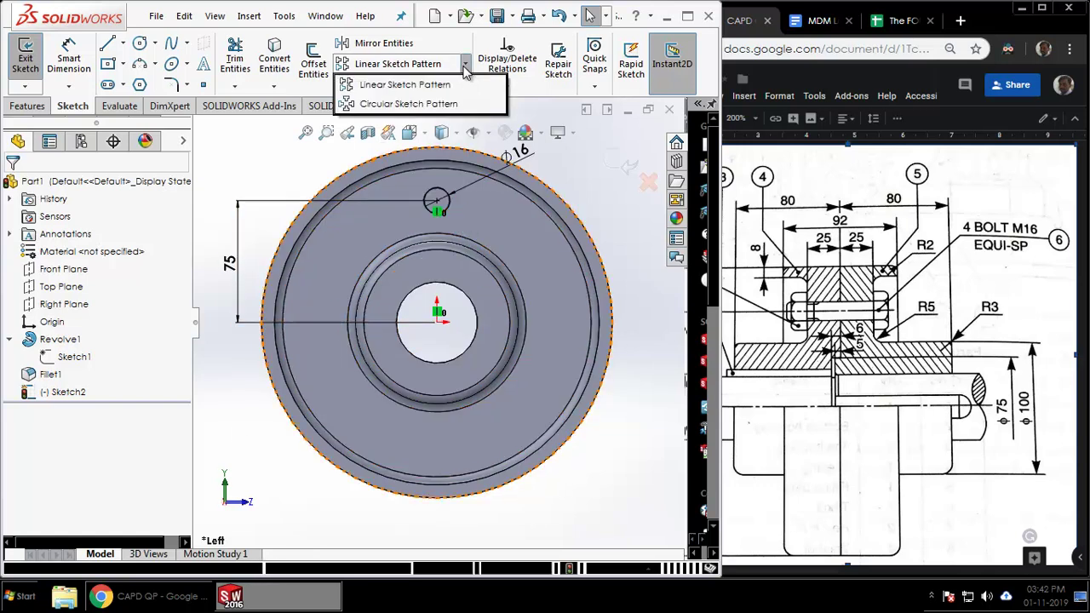
click(425, 103)
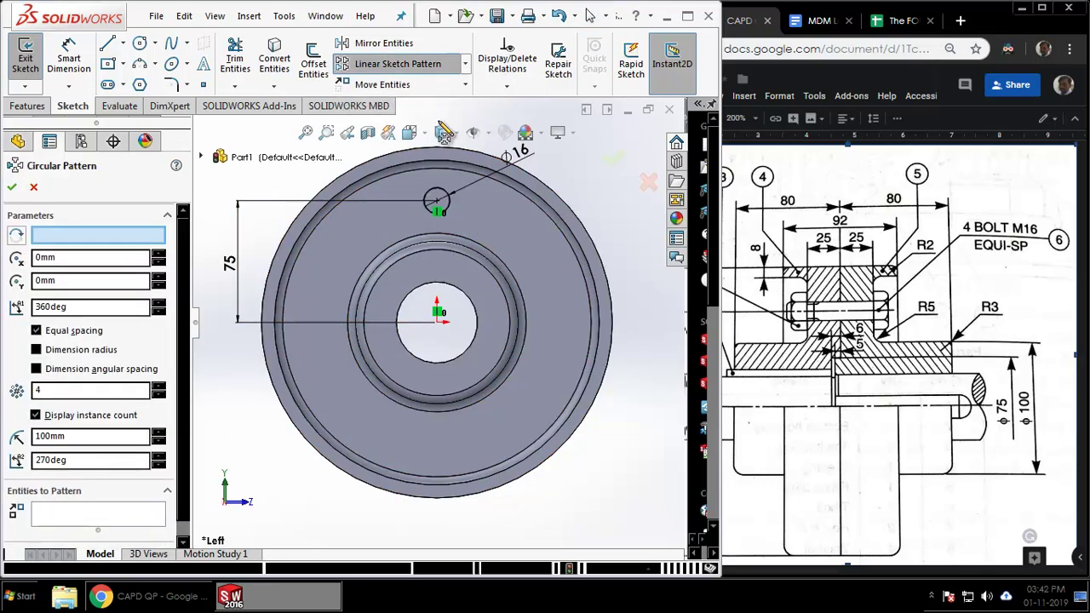
click(55, 240)
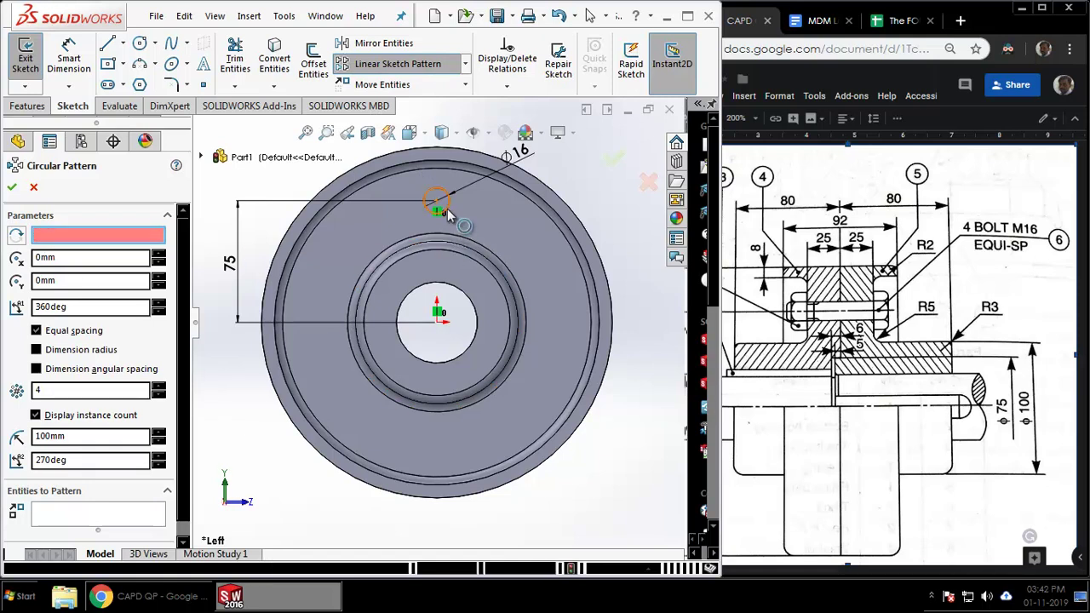
click(445, 210)
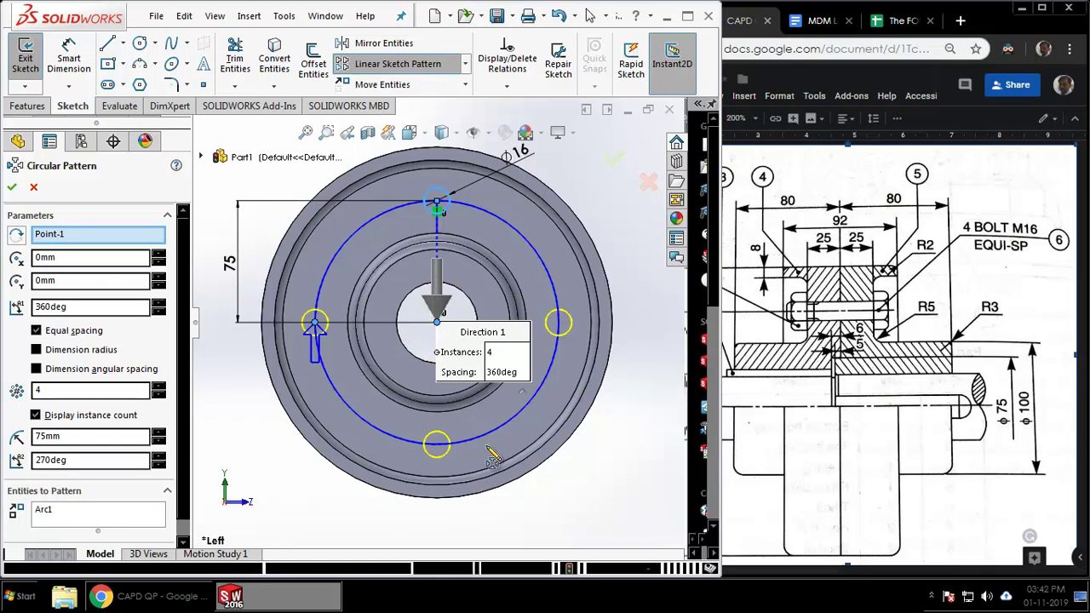
click(500, 353)
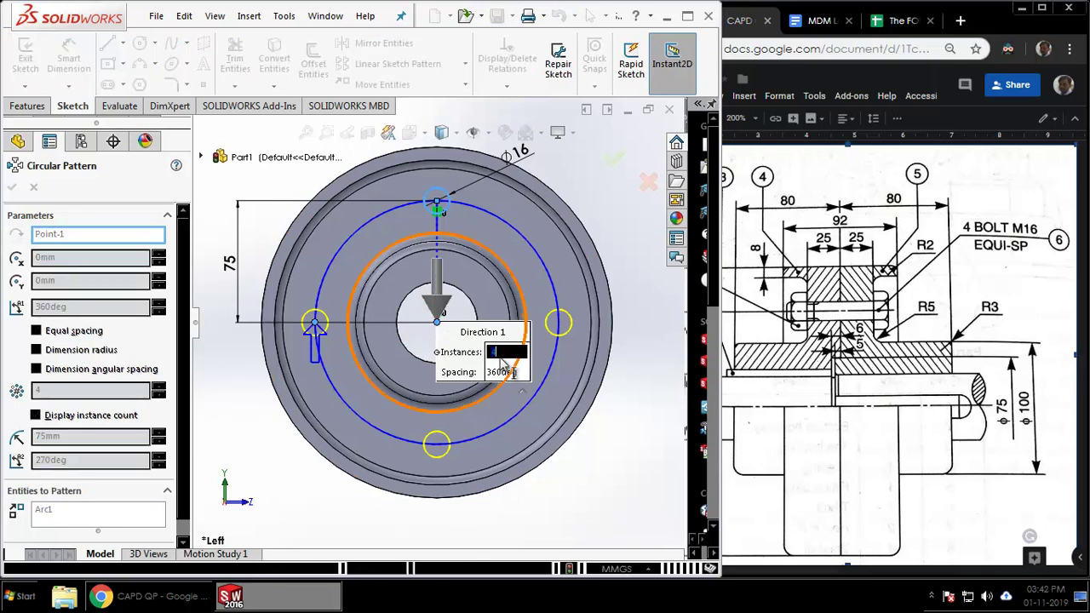
key(Return)
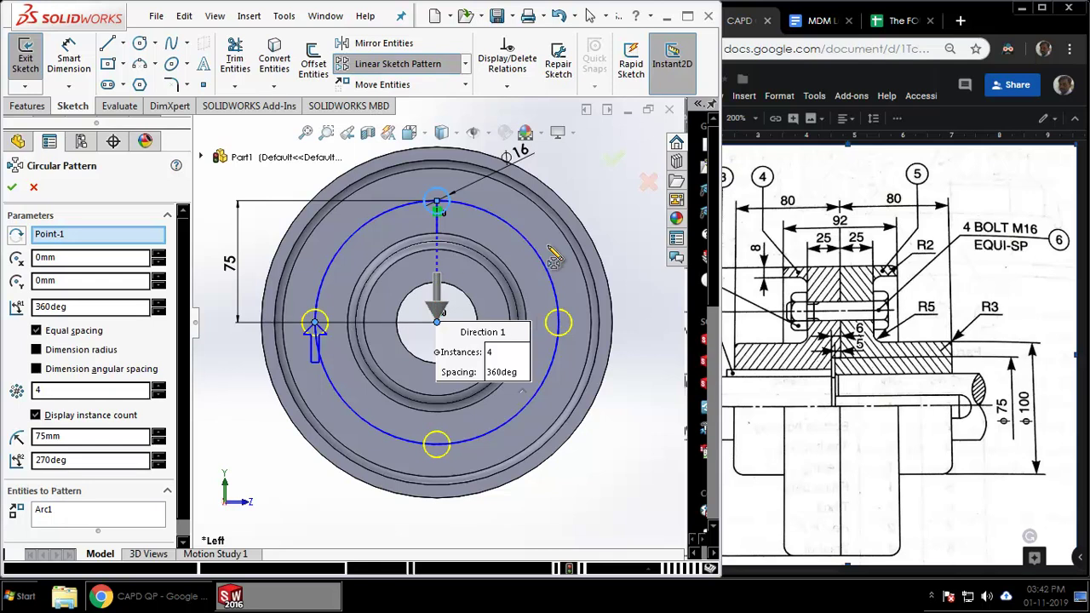
click(608, 168)
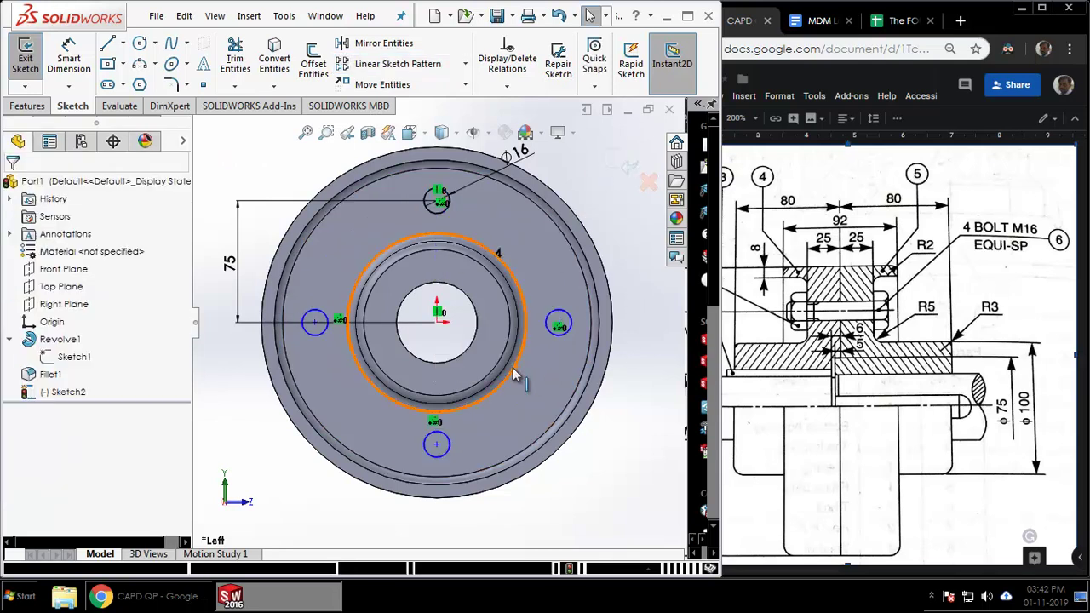
- Pull a patterned bolt-hole circle out of place to expose the pattern's centre point, and make that point coincident with the origin
click(558, 322)
mouse_move(560, 309)
mouse_down()
mouse_move(569, 378)
mouse_move(624, 390)
mouse_move(647, 411)
mouse_move(540, 437)
mouse_move(518, 418)
mouse_move(457, 439)
mouse_up()
click(326, 329)
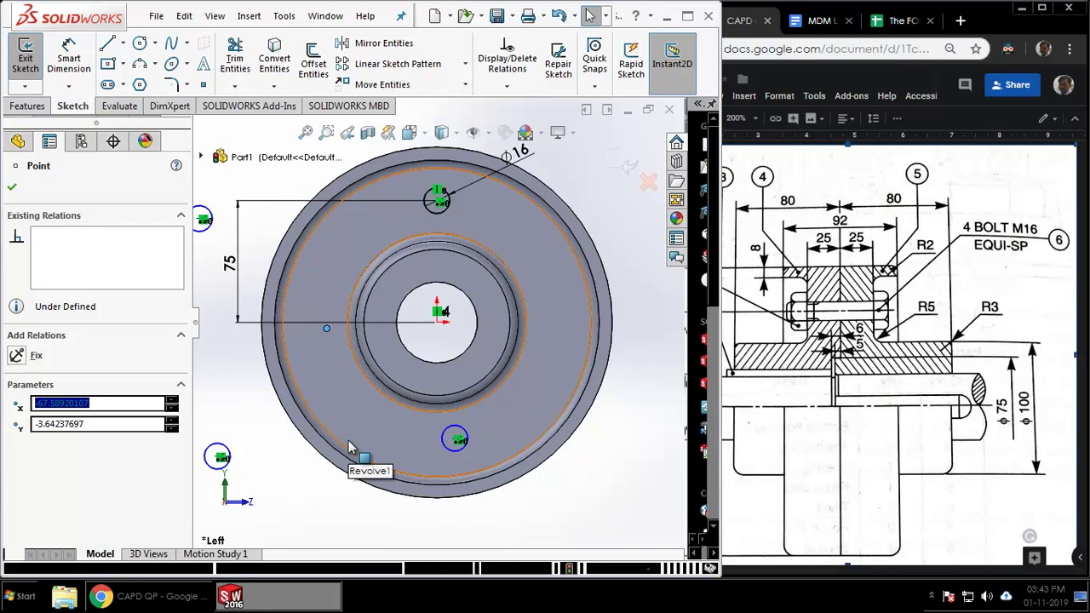
click(290, 487)
click(327, 329)
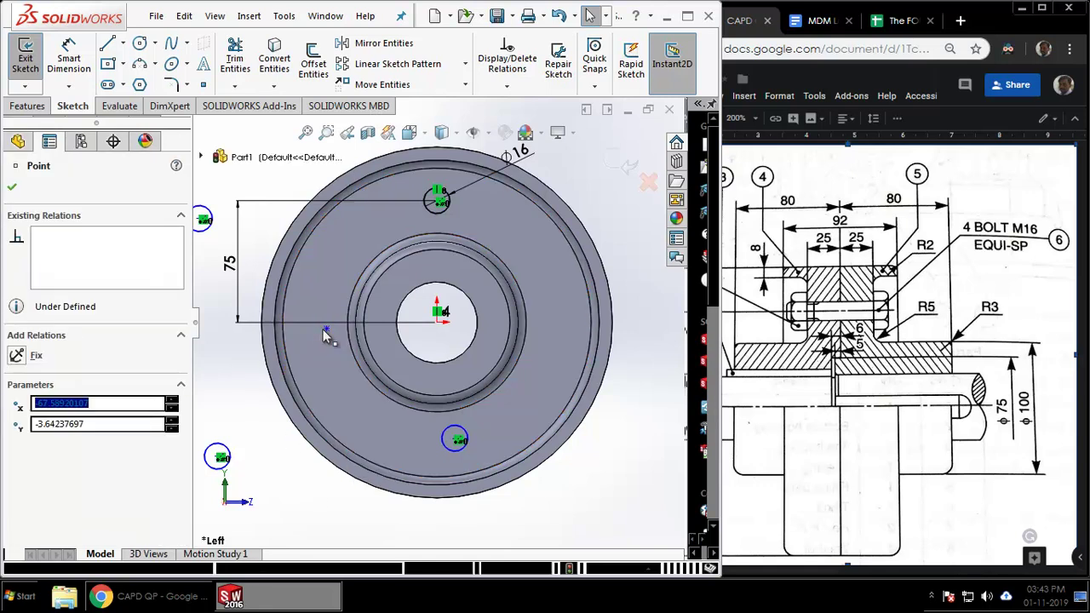
click(443, 330)
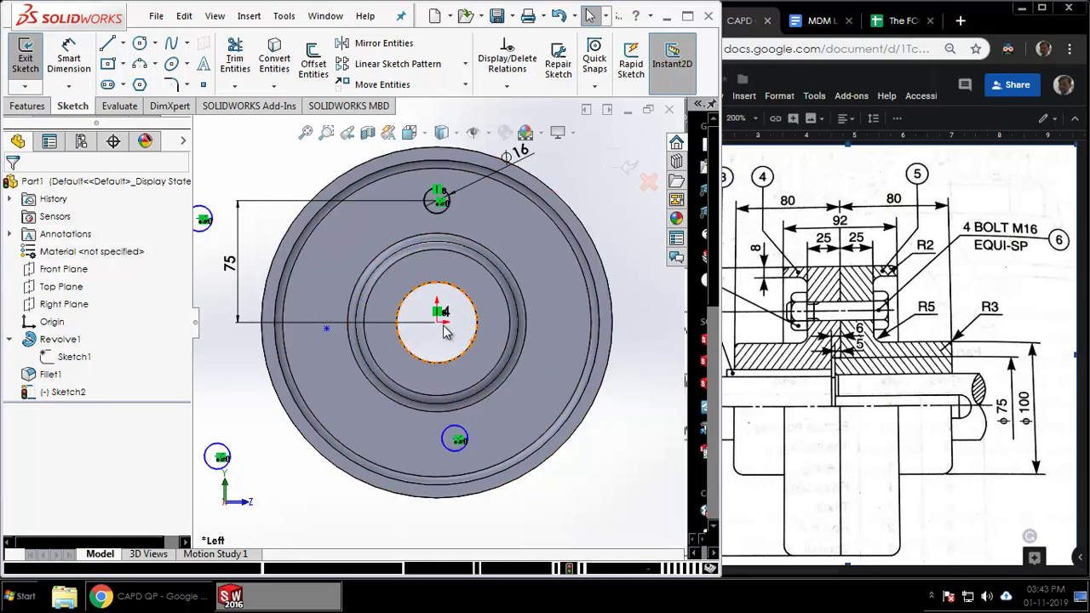
click(437, 322)
ctrl+click(326, 330)
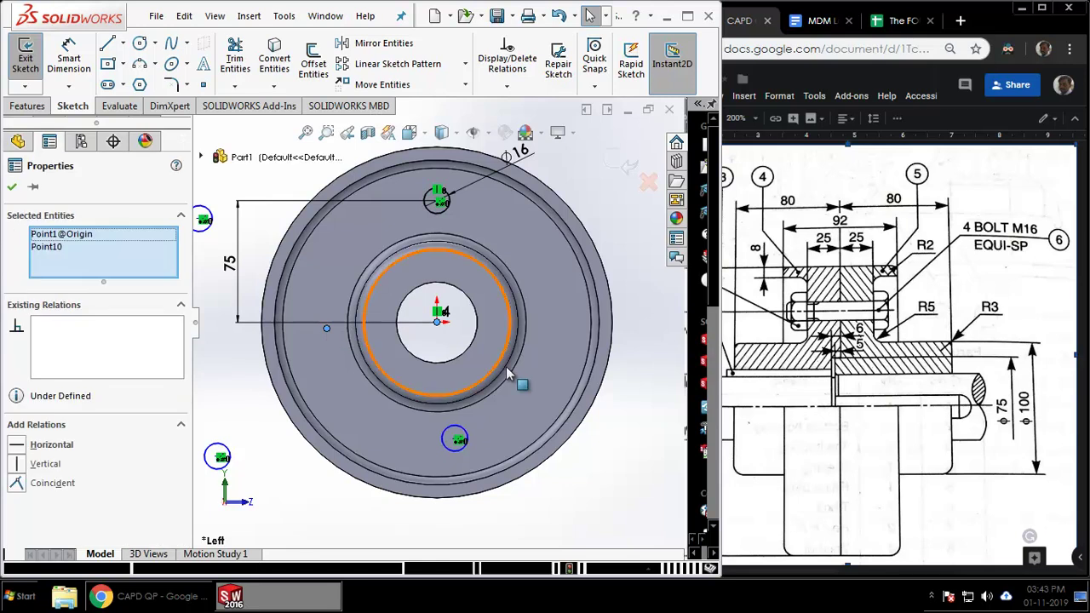
click(48, 247)
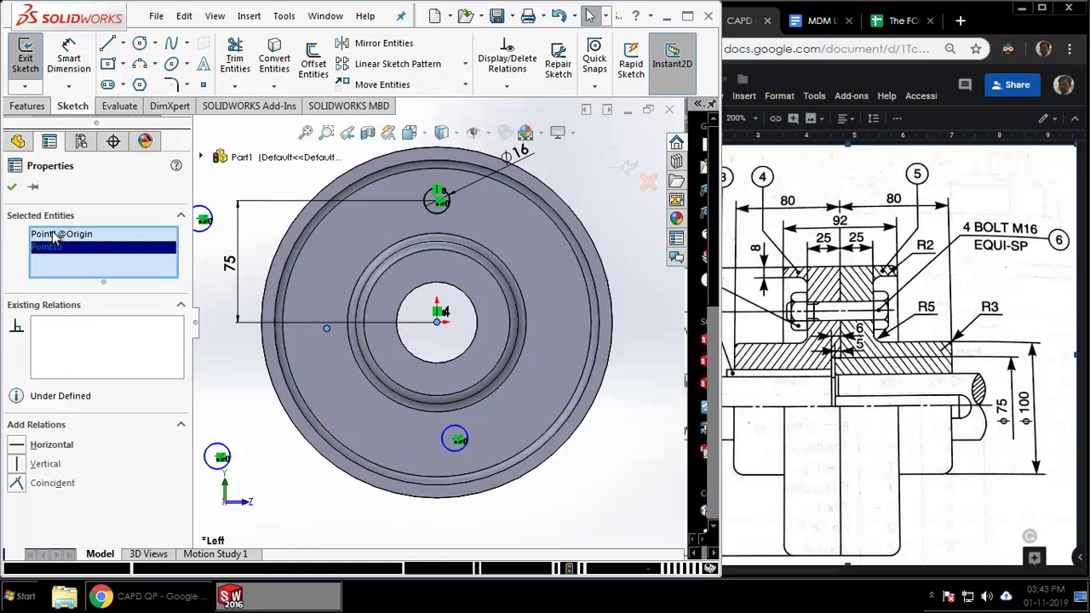
click(17, 483)
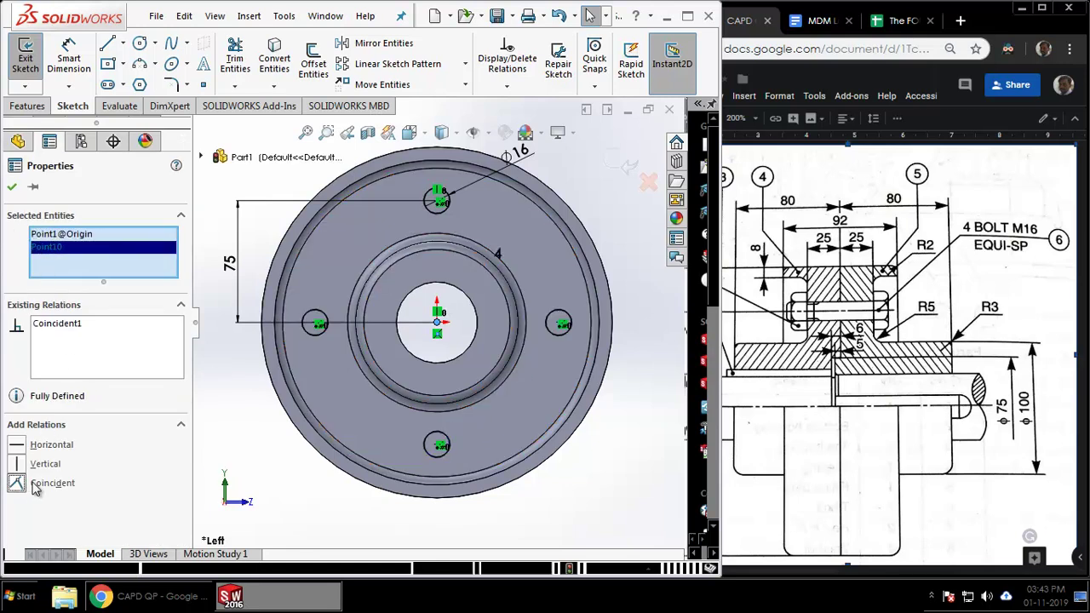
click(584, 450)
- Cut the four bolt-hole circles through the flange with a Through All extruded cut, and inspect the flat mating face
middle_drag(505, 332, 538, 292)
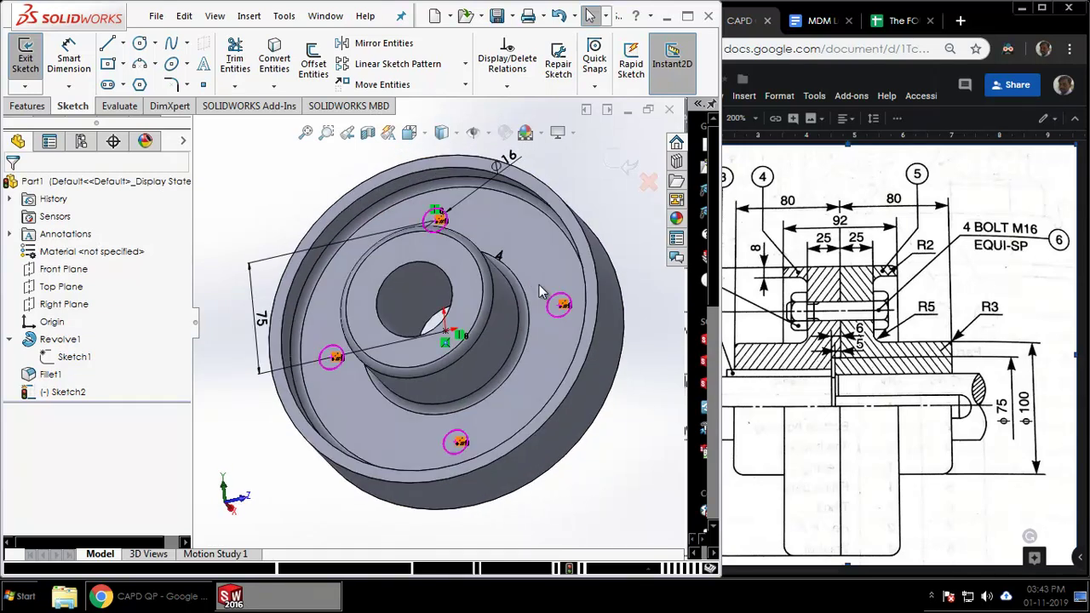
click(28, 106)
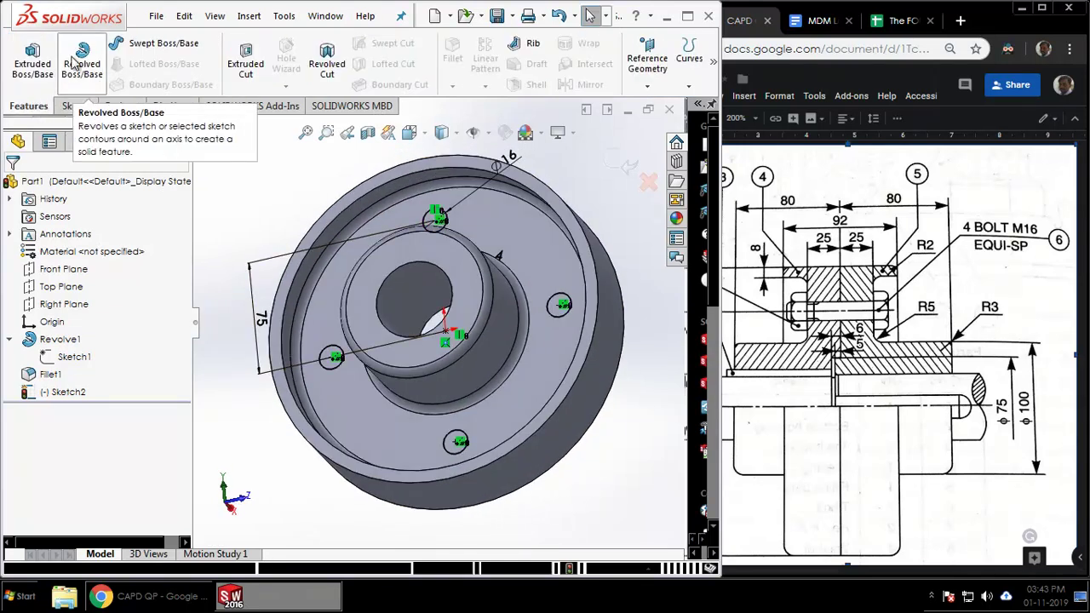
click(244, 55)
click(85, 284)
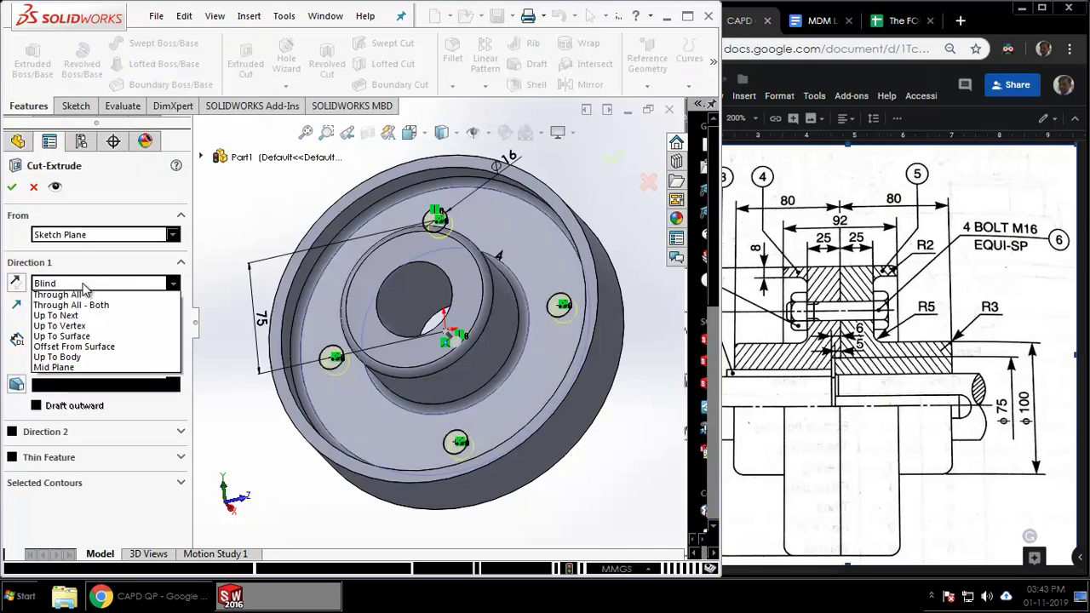
click(85, 316)
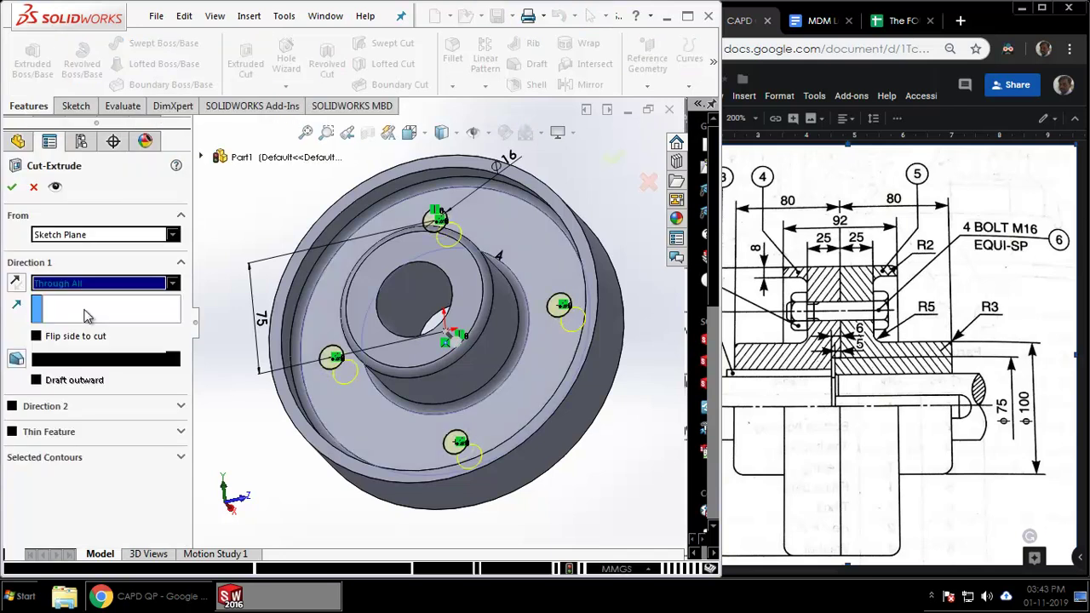
click(11, 187)
middle_drag(545, 340, 414, 365)
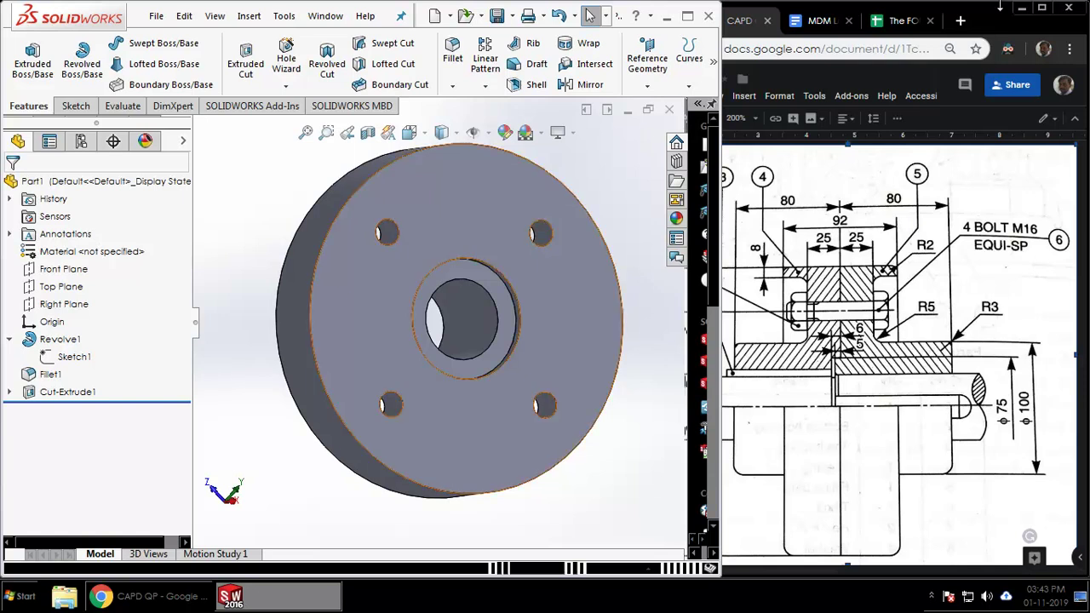
- Switch to Chrome, maximize its window and open funmech.wordpress.com in a new tab
click(828, 22)
click(675, 23)
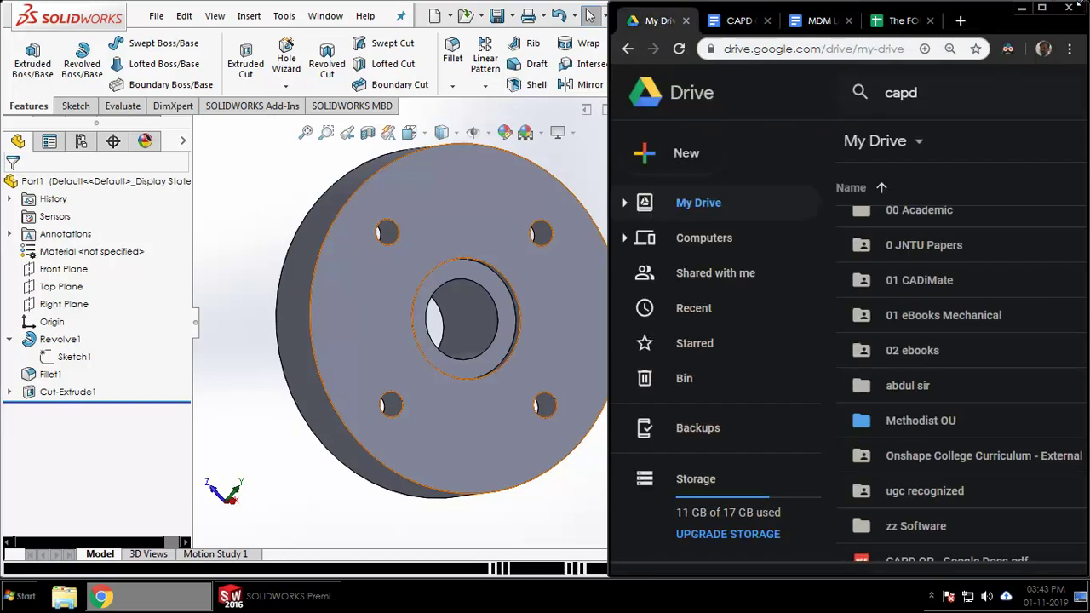
click(1041, 10)
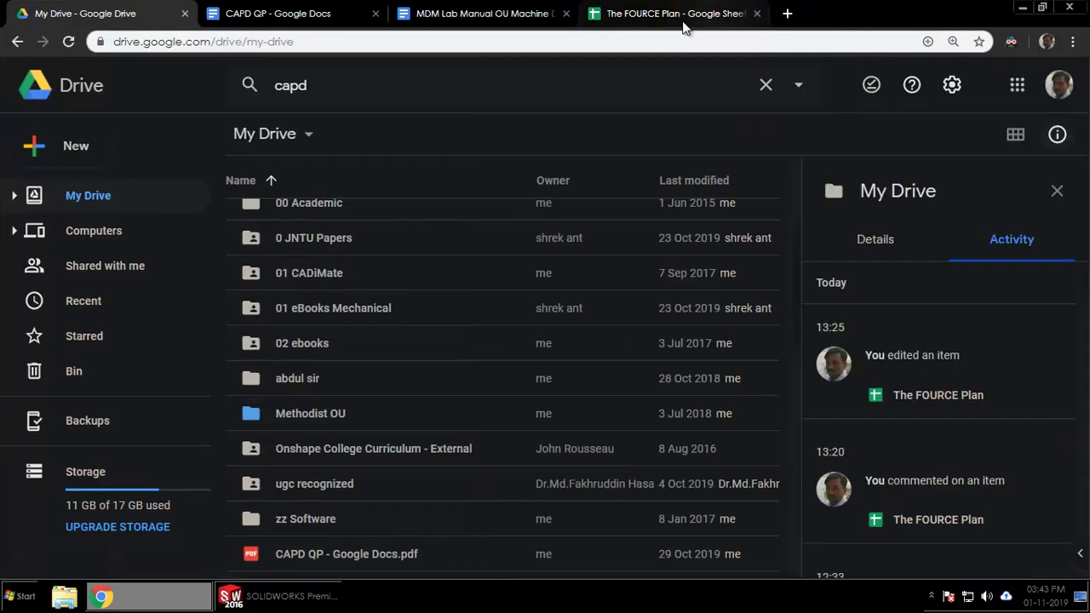
click(786, 14)
text(em)
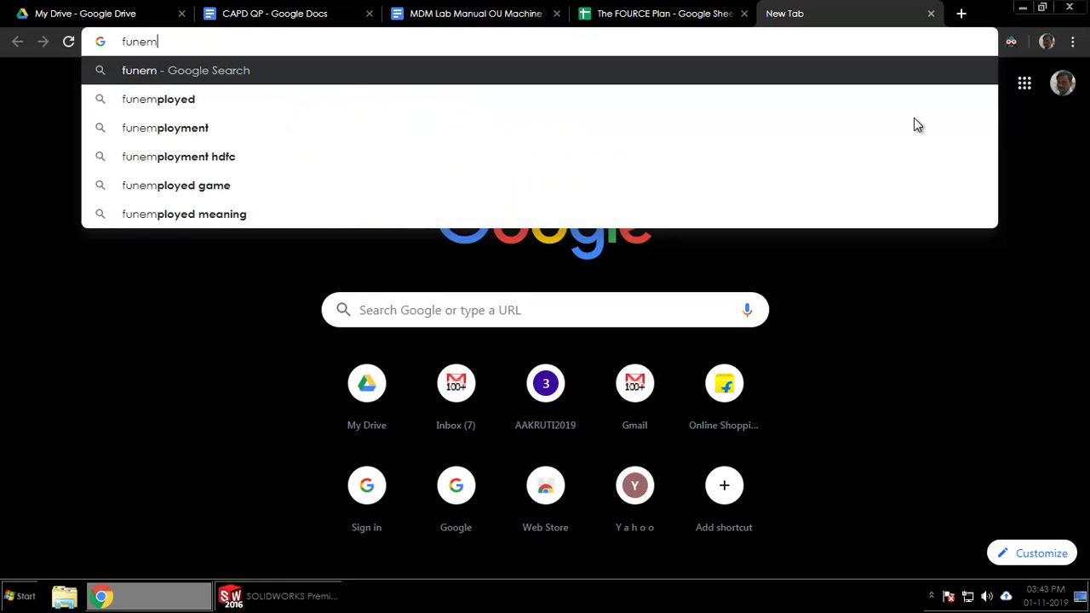
key(BackSpace)
key(BackSpace)
key(BackSpace)
text(n)
key(Return)
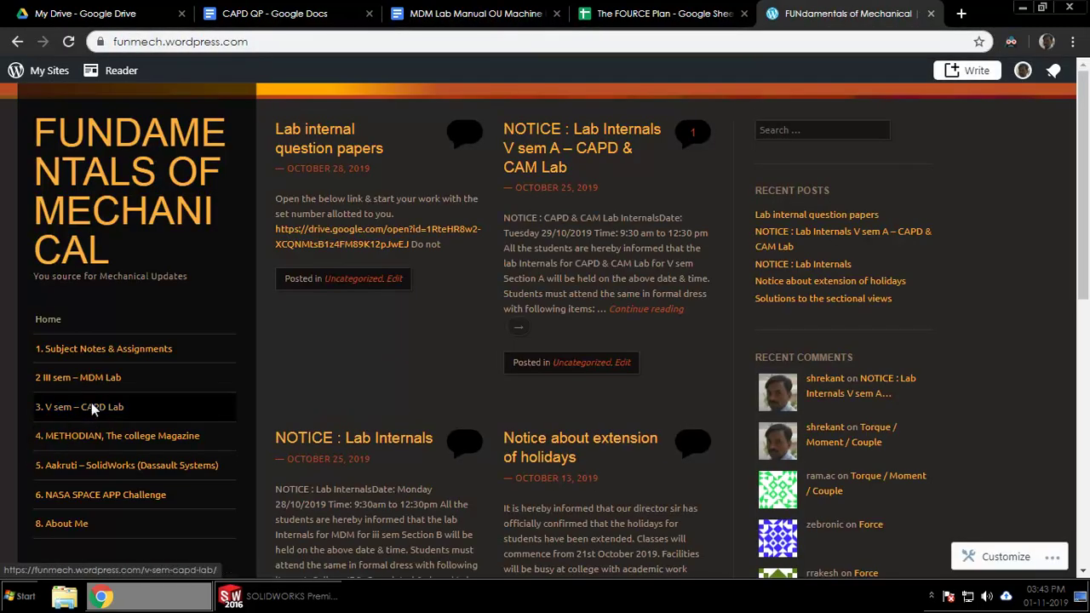
- Open the CAPD & CAM Lab Manual from the V sem – CAPD Lab page and locate the protected flange coupling detail drawing
click(93, 409)
click(426, 366)
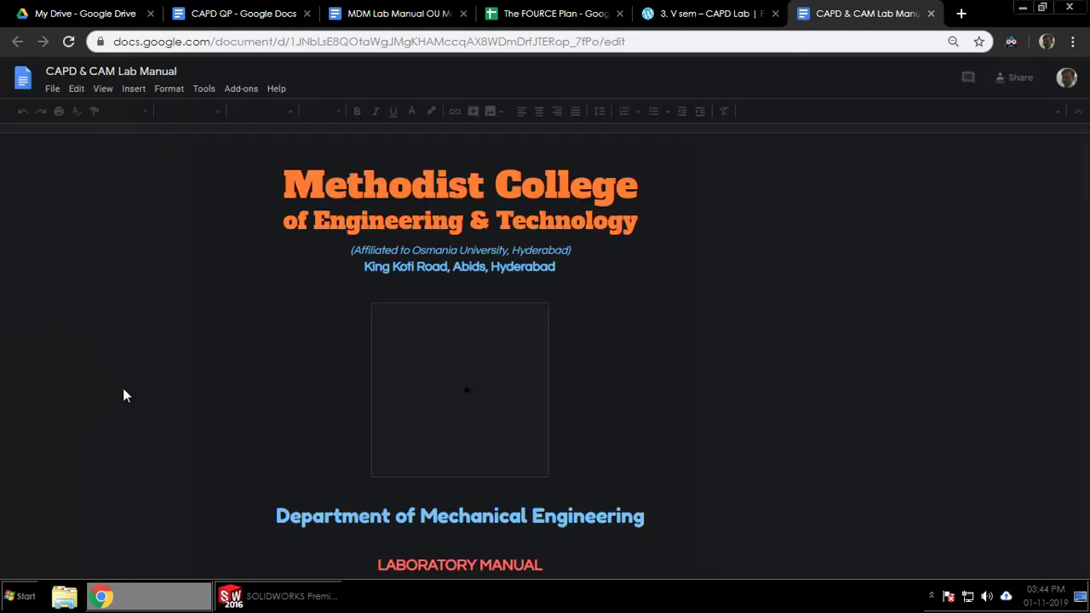
scroll(71, 477, down, 8)
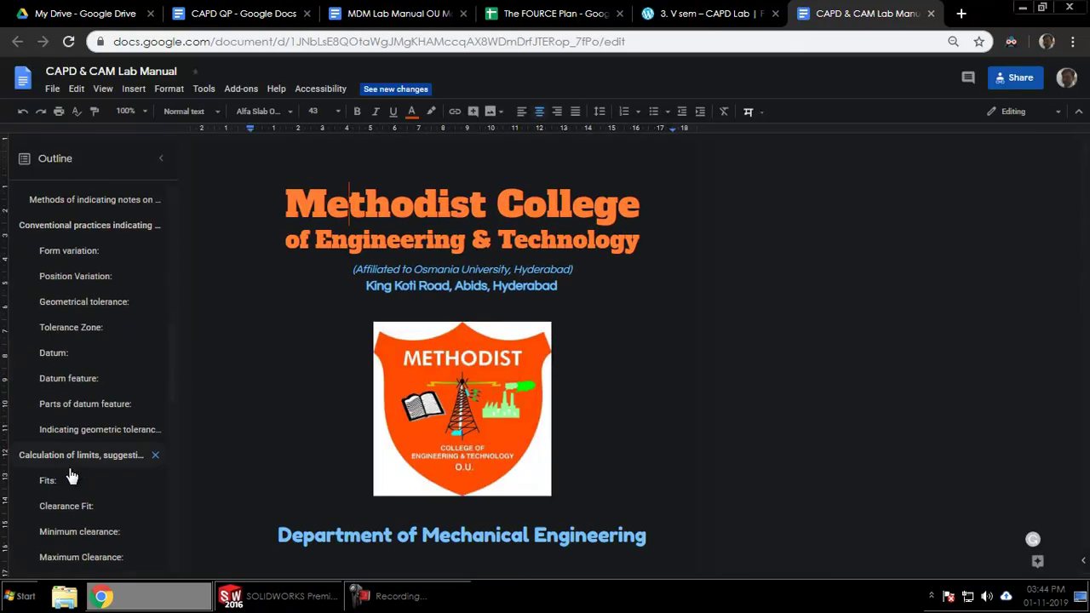
scroll(71, 476, down, 10)
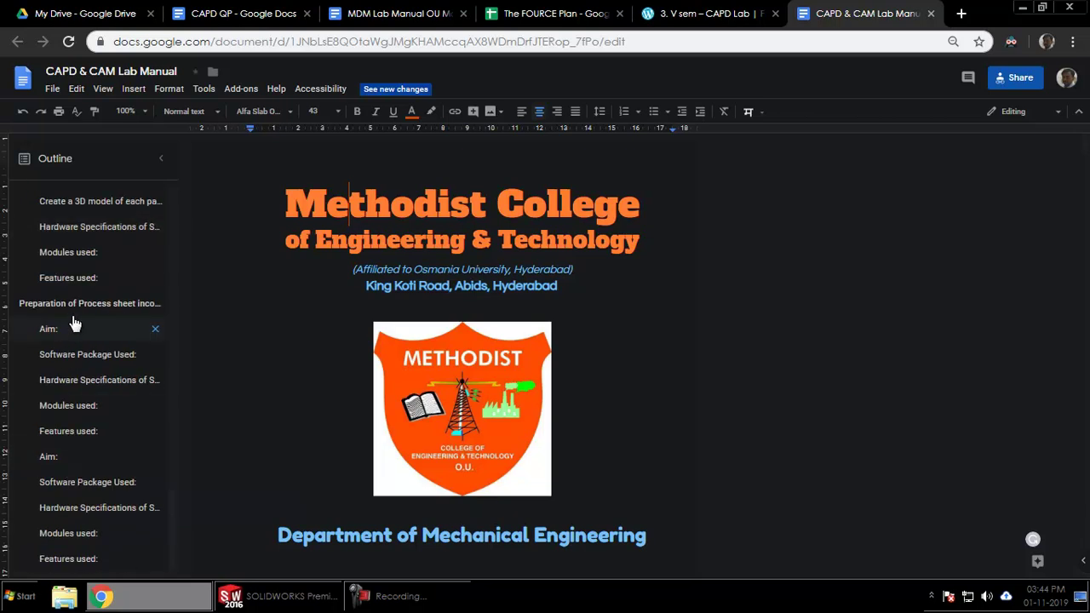
click(79, 309)
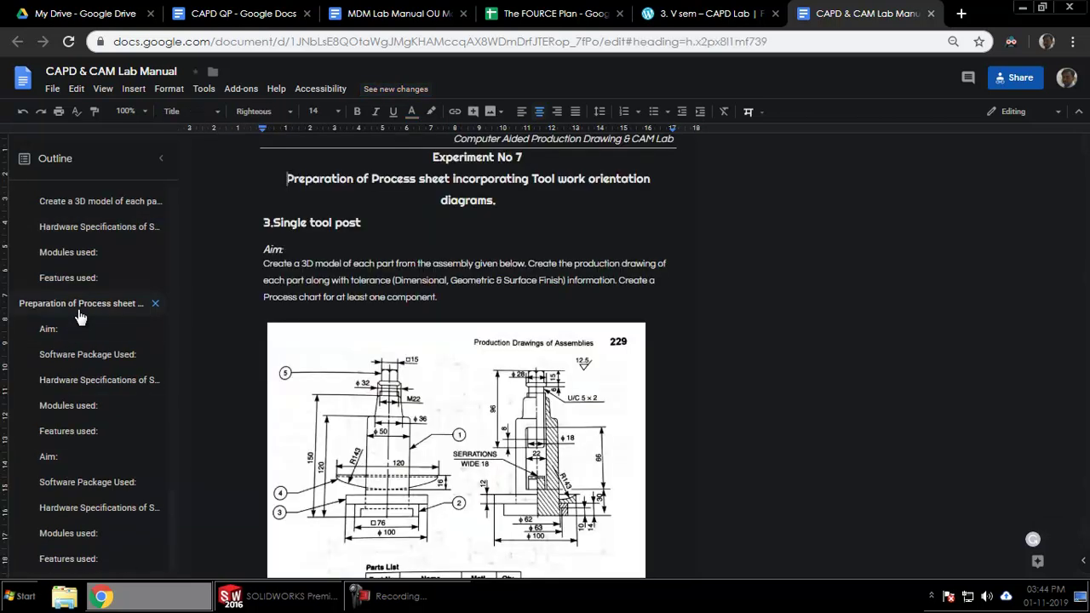
scroll(474, 442, down, 5)
scroll(474, 443, down, 5)
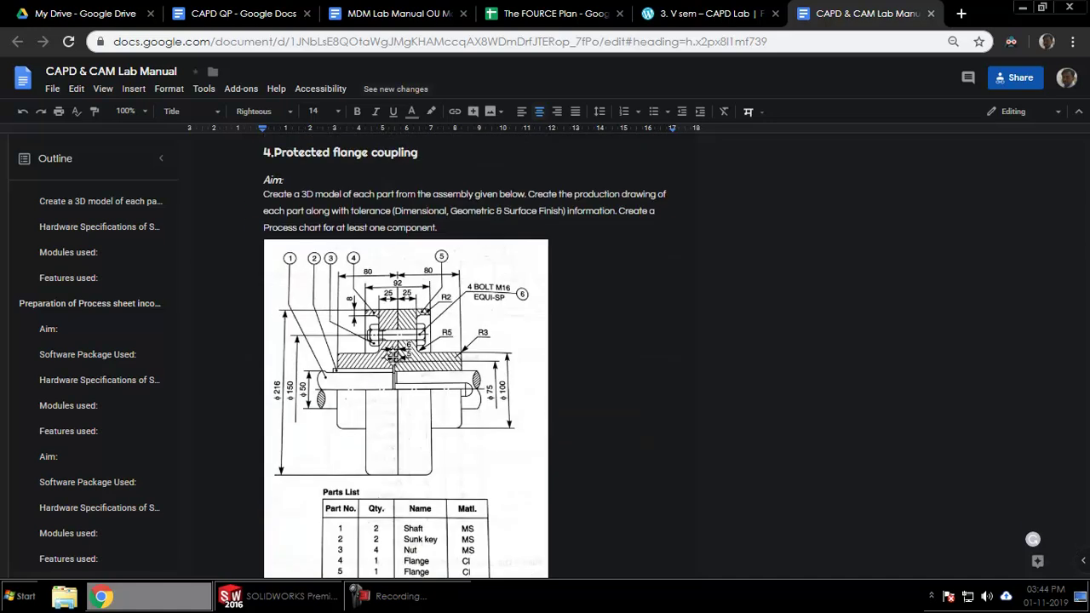
scroll(433, 366, down, 10)
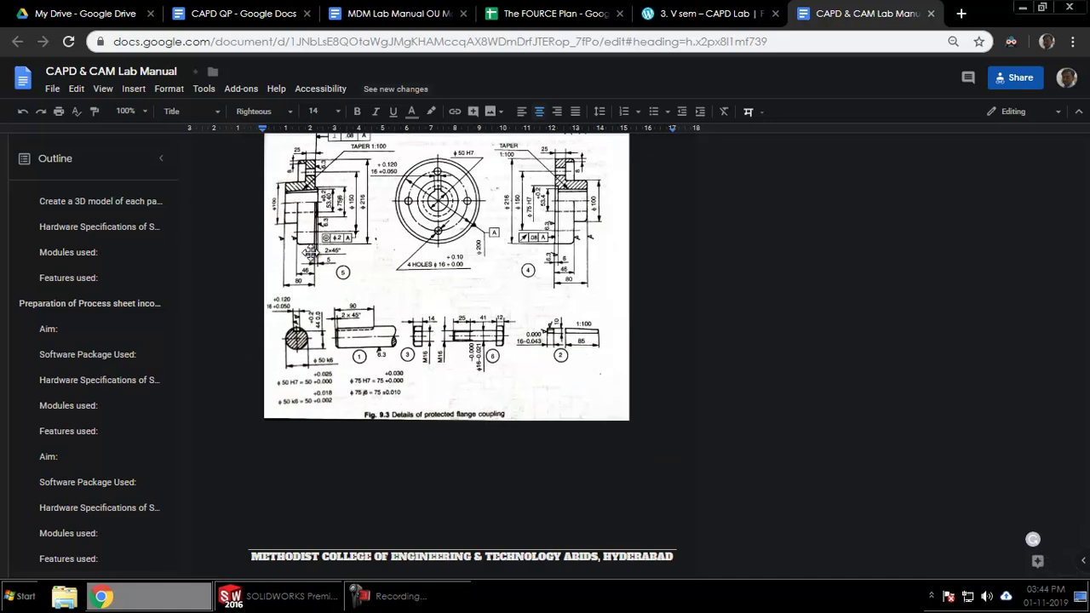
scroll(327, 358, up, 1)
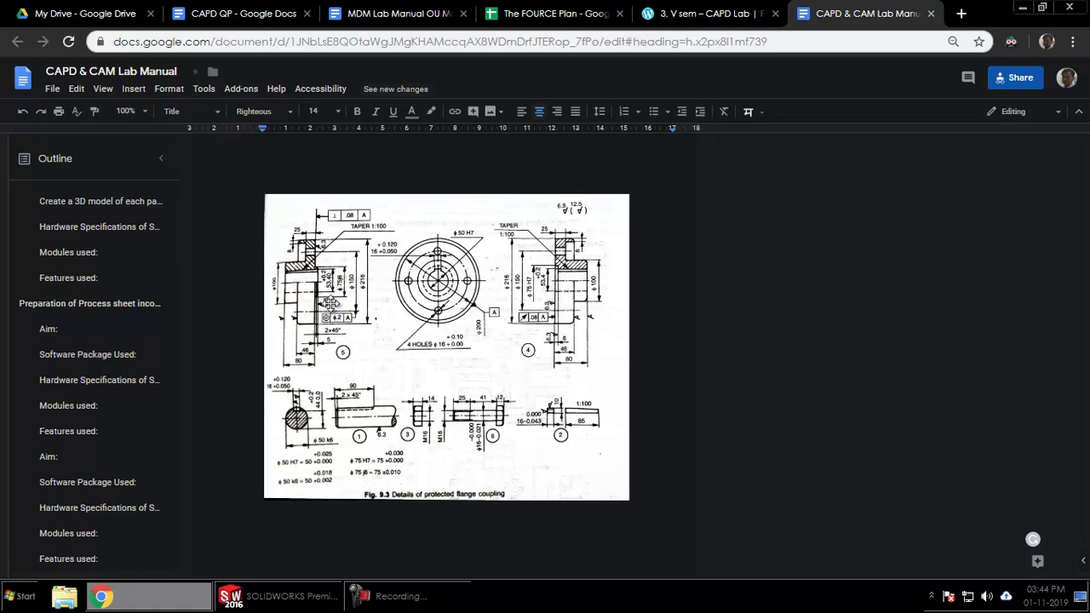
- Set the document zoom to 200% and examine the flange dimensions in the coupling's detail drawing
click(136, 106)
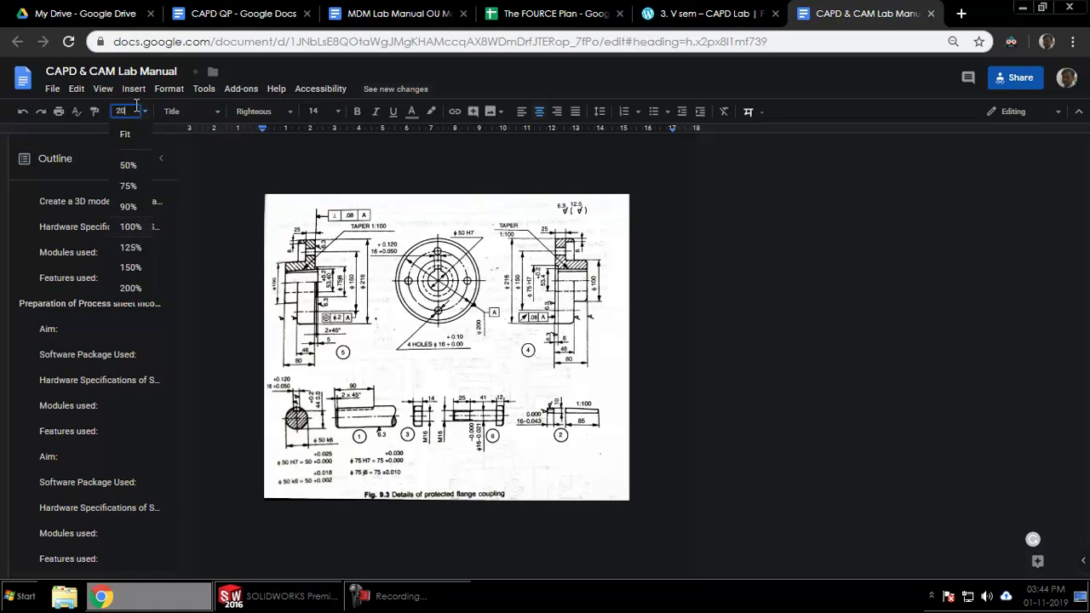
key(Return)
click(429, 300)
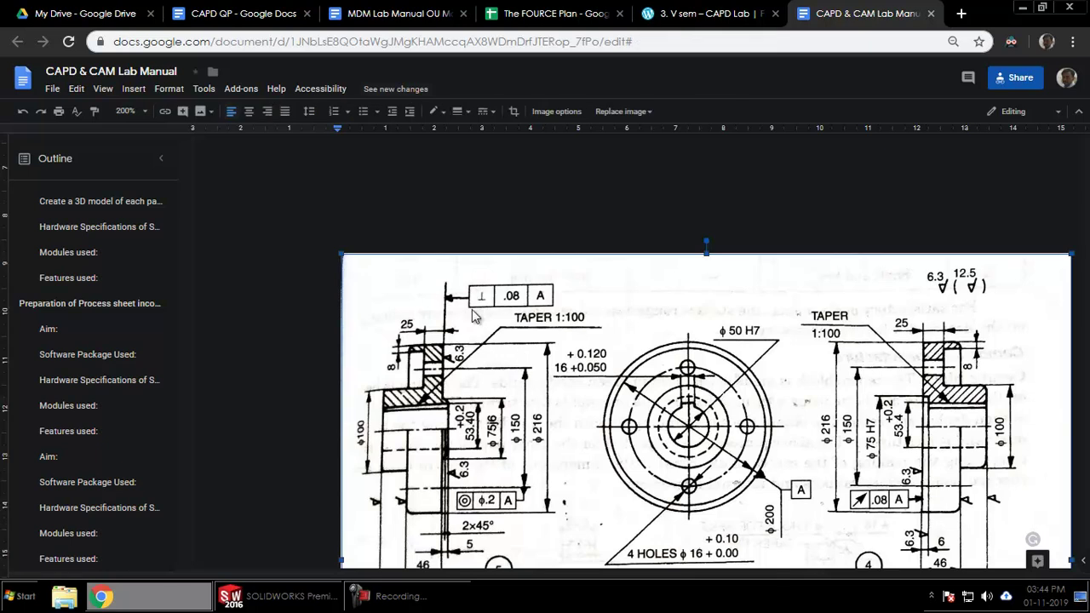
scroll(552, 421, down, 1)
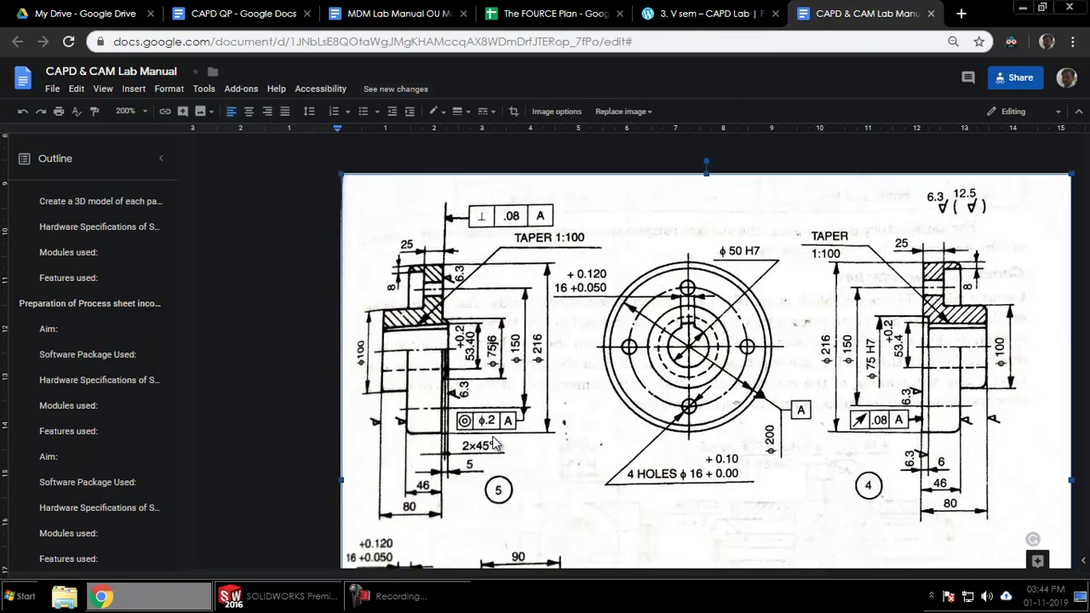
scroll(492, 361, down, 5)
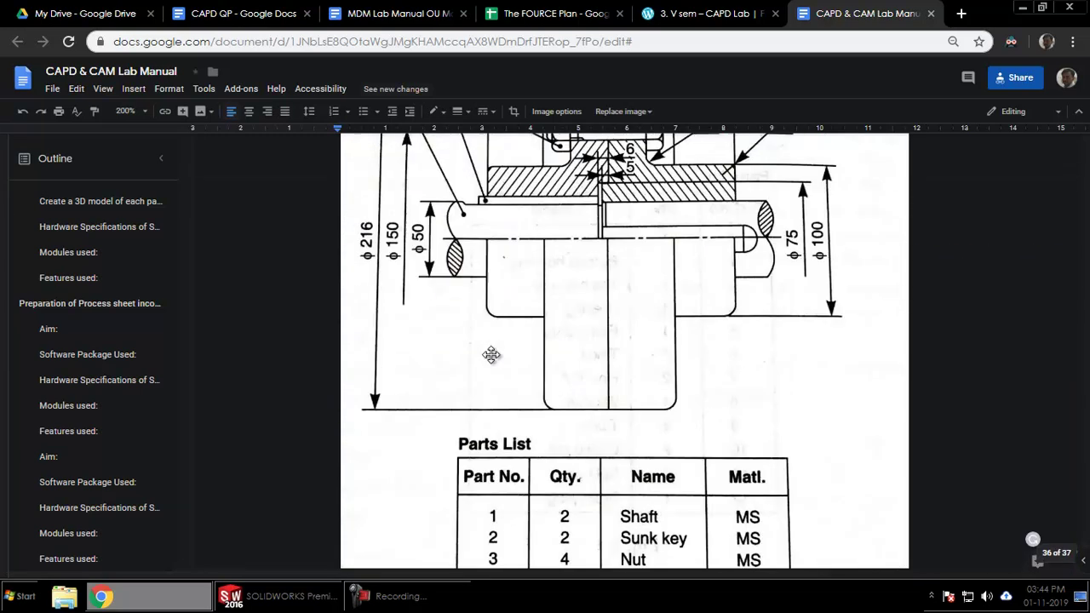
scroll(491, 356, down, 12)
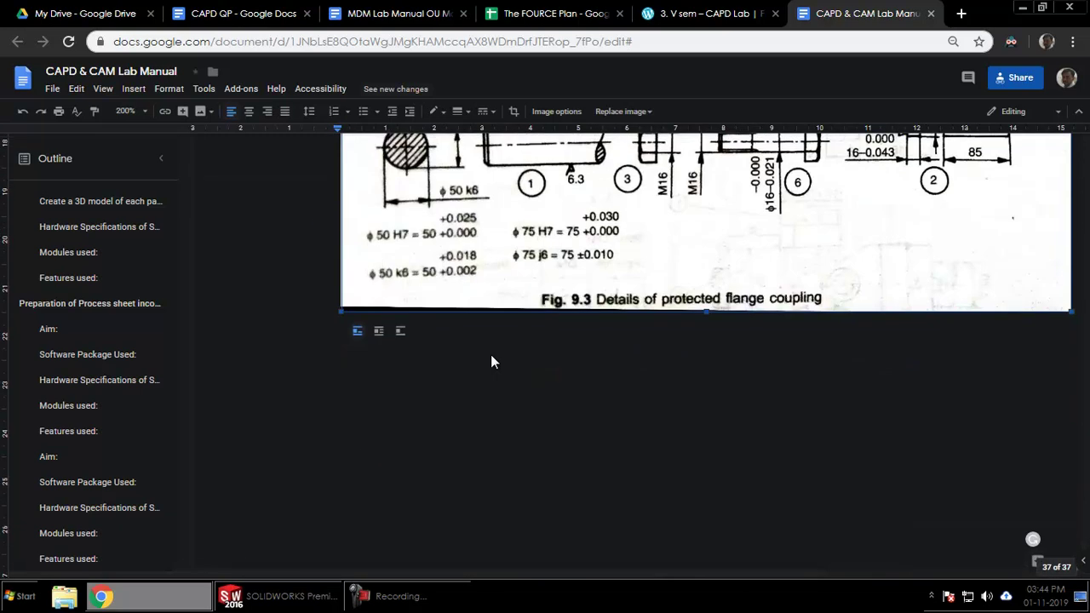
scroll(491, 356, up, 5)
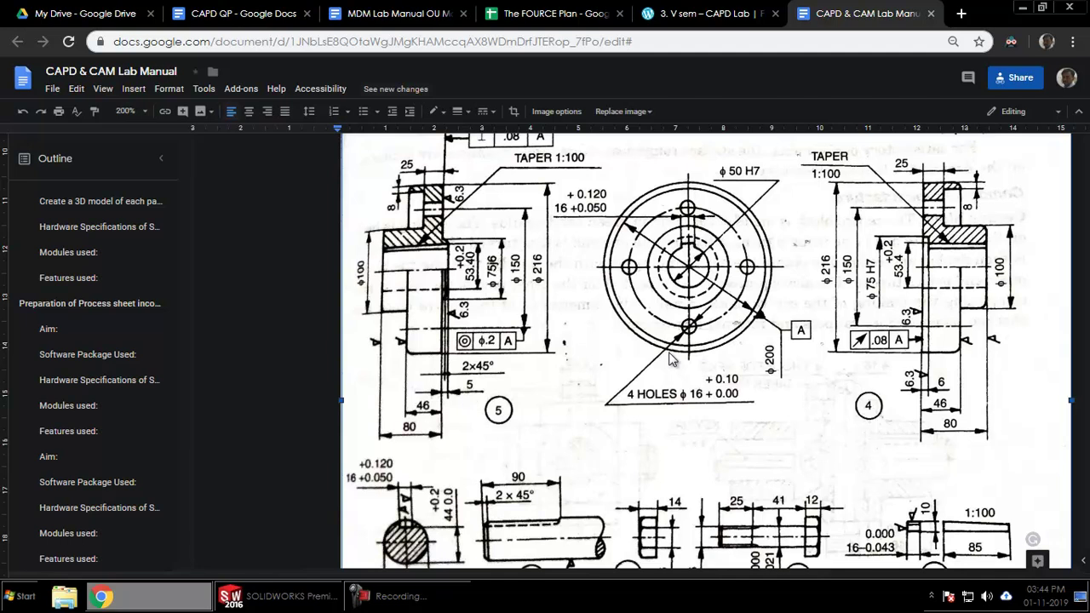